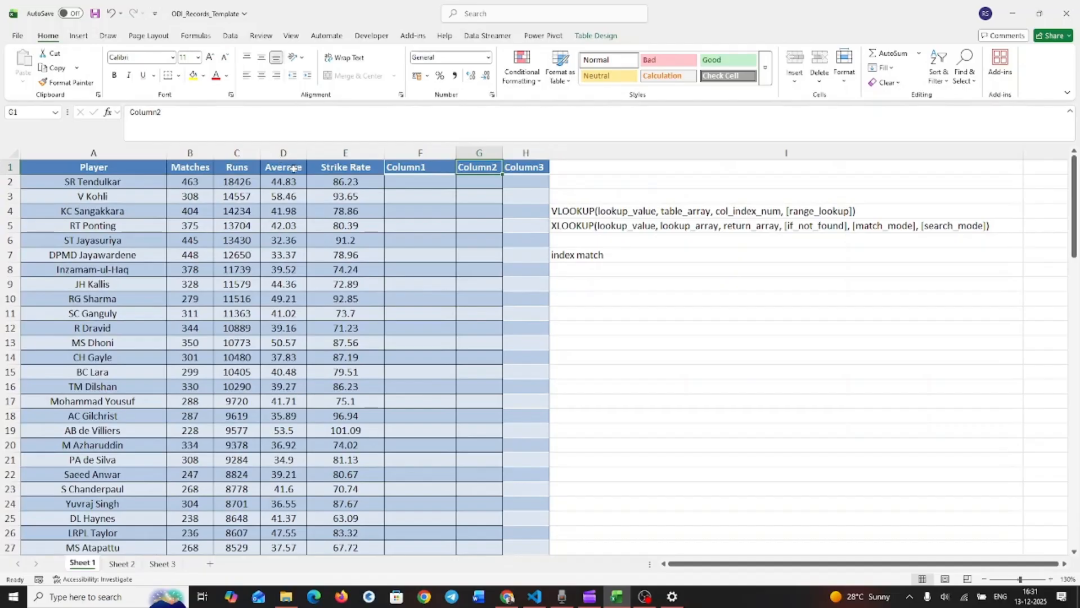
- Look over the player table on Sheet 2 and clear the formulas in M7:M8 on Sheet 3
{"action": "left_click", "coordinate": [122, 563]}
{"action": "scroll", "coordinate": [169, 253], "scroll_direction": "up", "scroll_amount": 8}
{"action": "scroll", "coordinate": [167, 247], "scroll_direction": "up", "scroll_amount": 18}
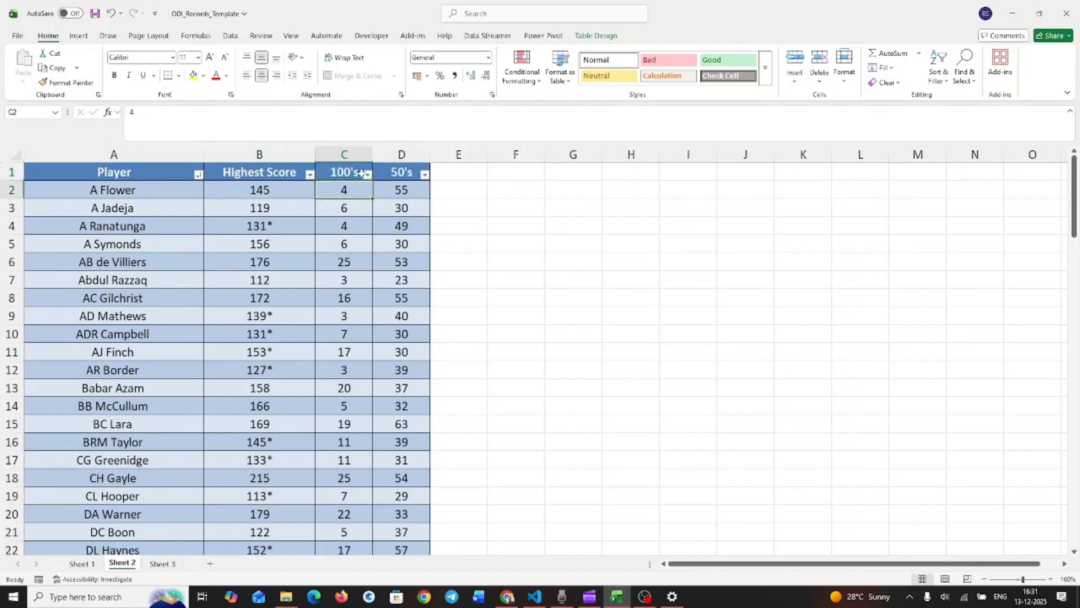
{"action": "left_click", "coordinate": [163, 563]}
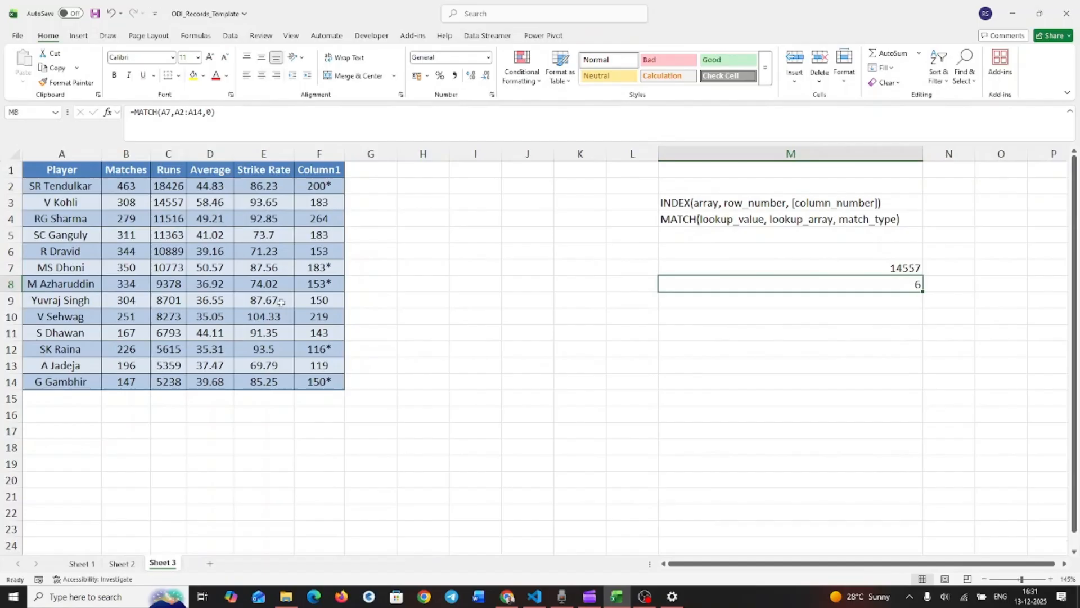
{"action": "left_click_drag", "start_coordinate": [815, 268], "coordinate": [821, 287]}
{"action": "key", "text": "Delete"}
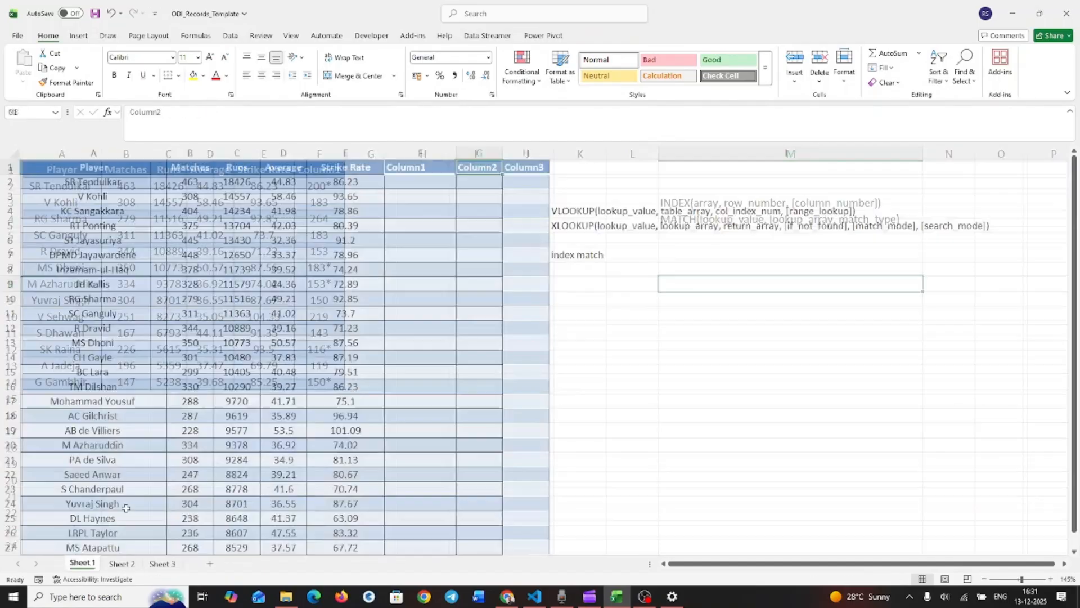
- Start a VLOOKUP formula in cell F2 of Sheet 1 and open its Function Arguments dialog
{"action": "left_click", "coordinate": [81, 563]}
{"action": "left_click", "coordinate": [420, 180]}
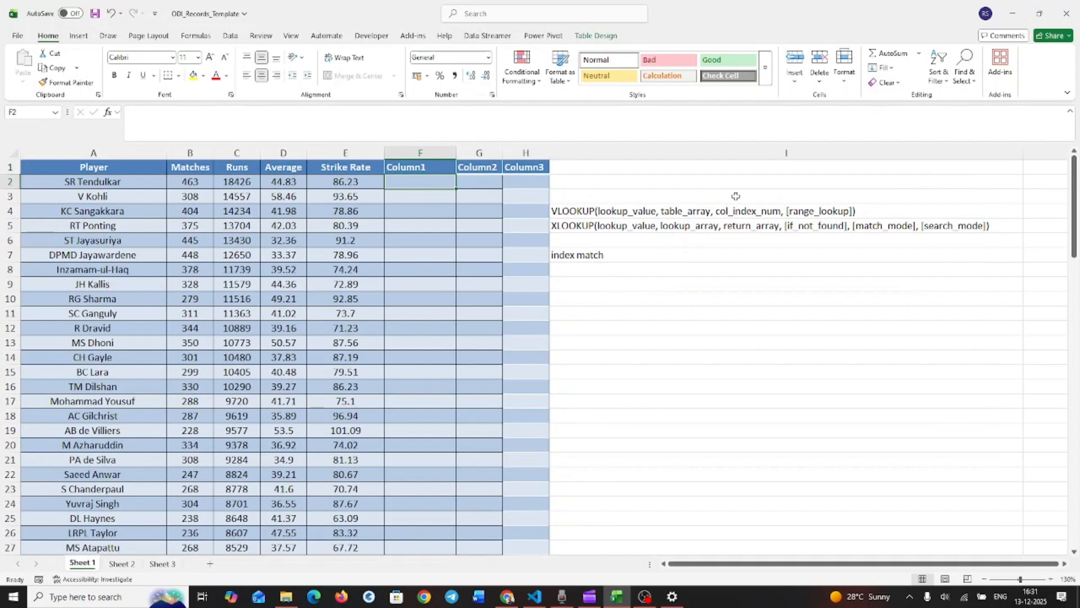
{"action": "type", "text": "=vlo"}
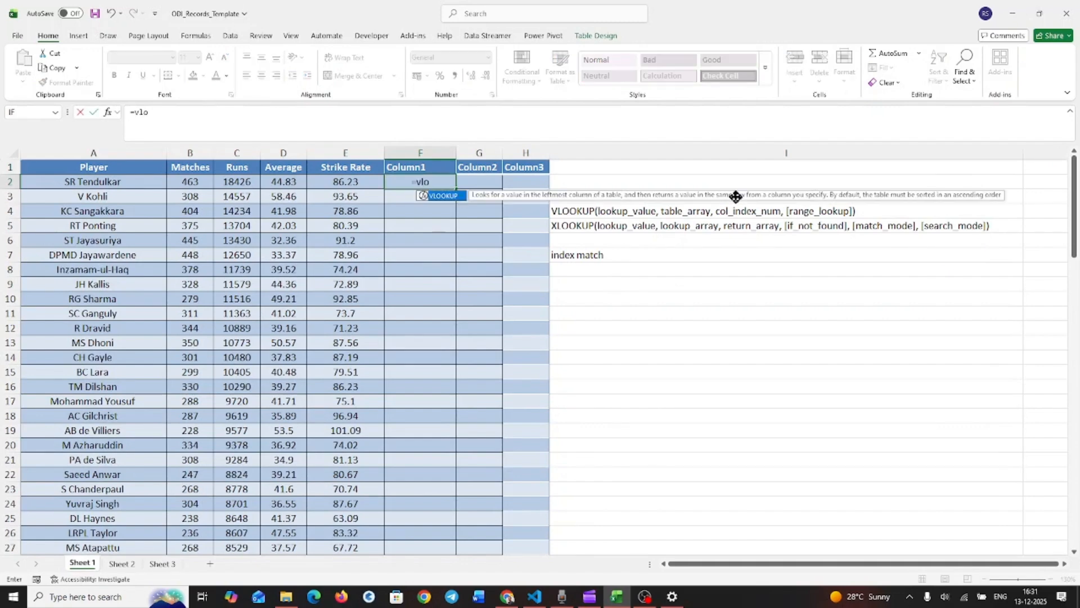
{"action": "key", "text": "Tab"}
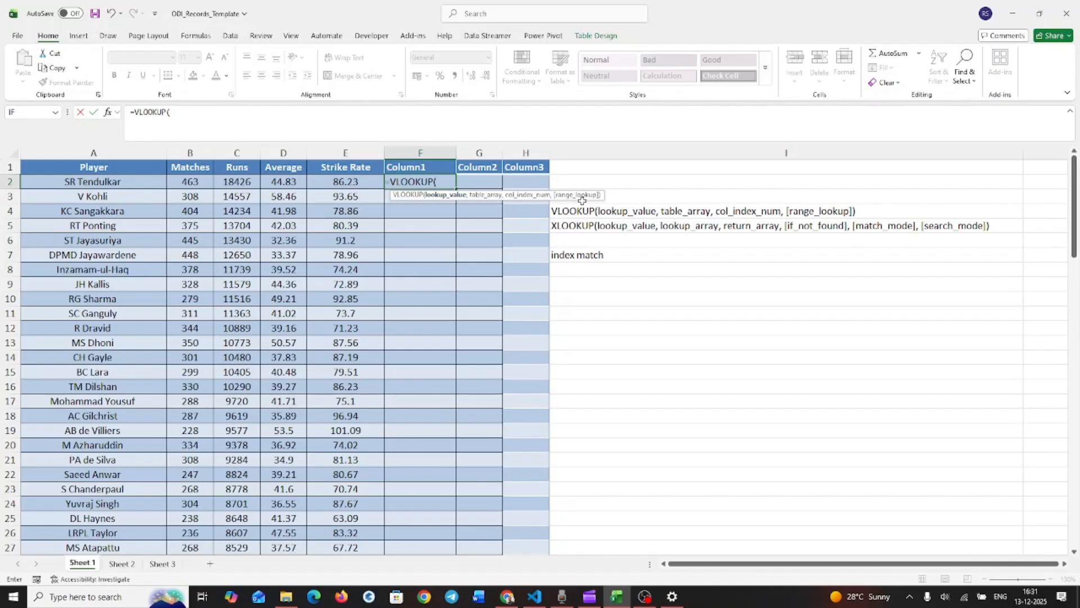
{"action": "left_click", "coordinate": [108, 113]}
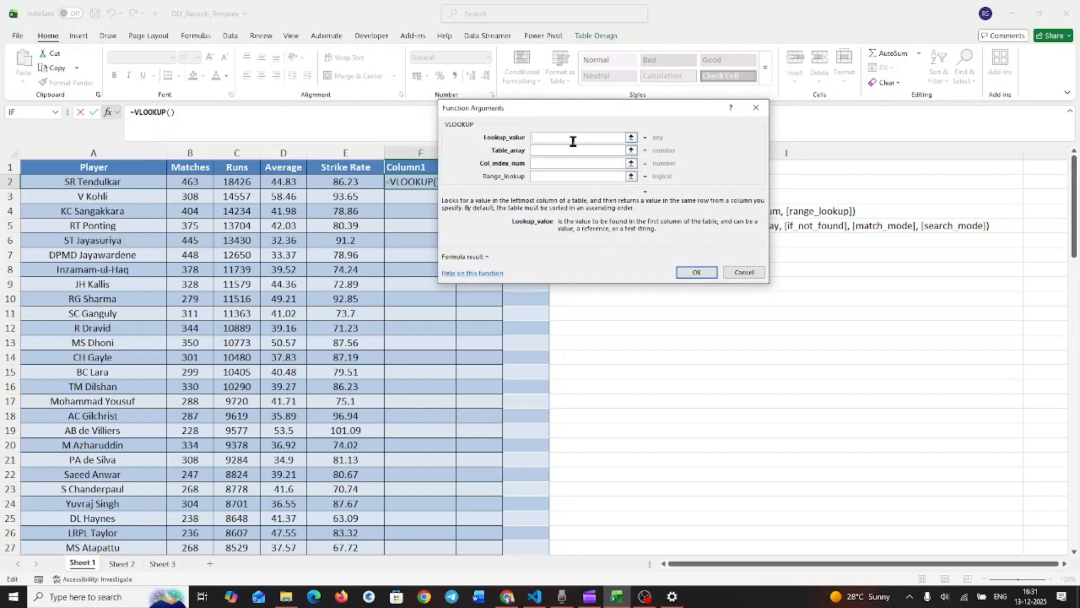
- Read the descriptions of the VLOOKUP arguments Lookup_value, Table_array, Col_index_num and Range_lookup
{"action": "left_click", "coordinate": [564, 164]}
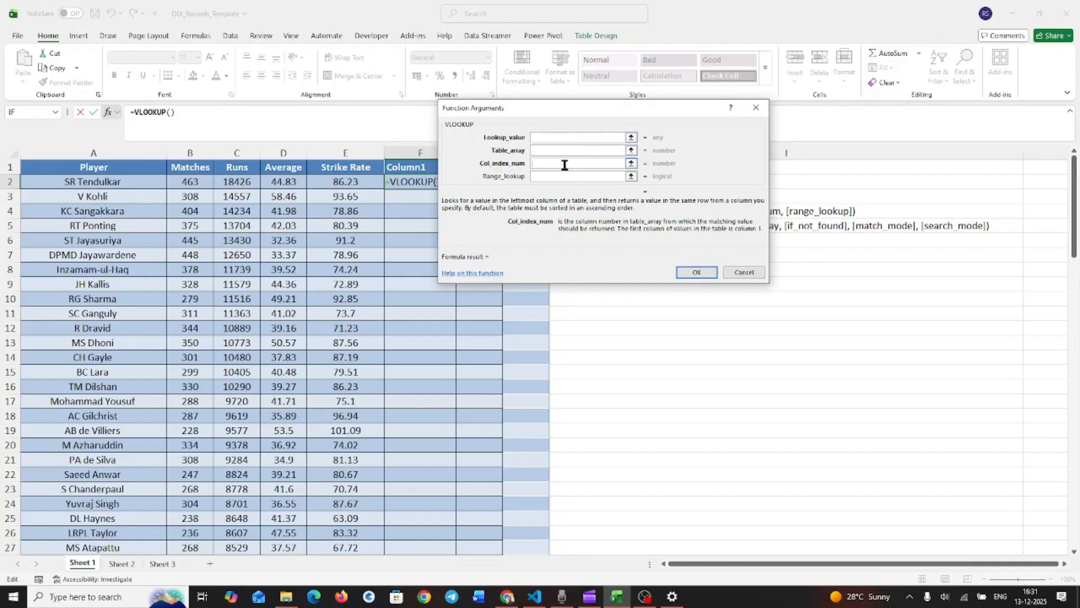
{"action": "left_click", "coordinate": [565, 176]}
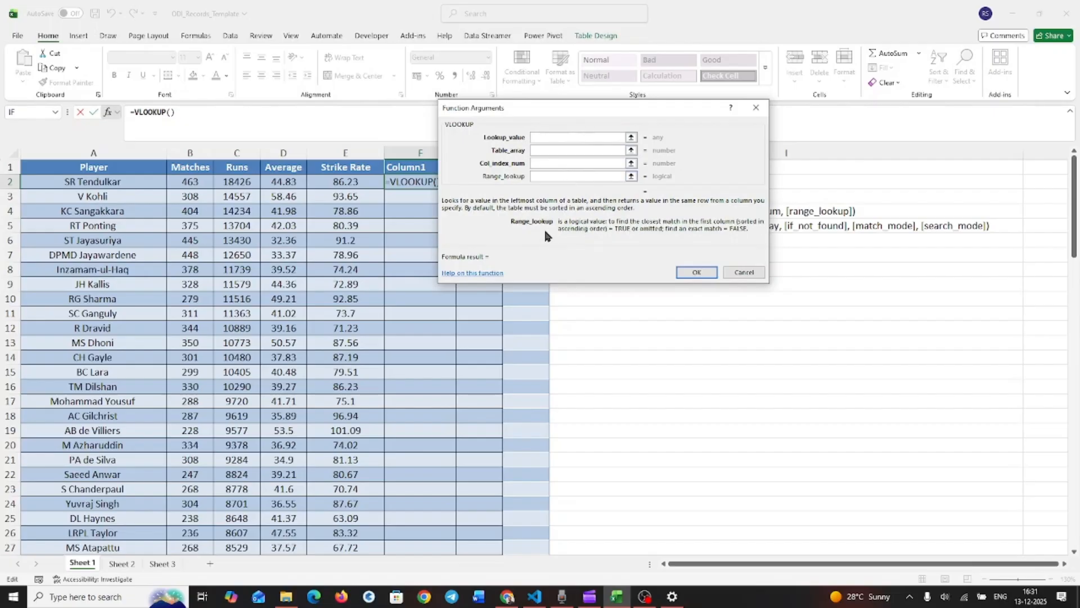
{"action": "left_click_drag", "start_coordinate": [525, 224], "coordinate": [624, 218]}
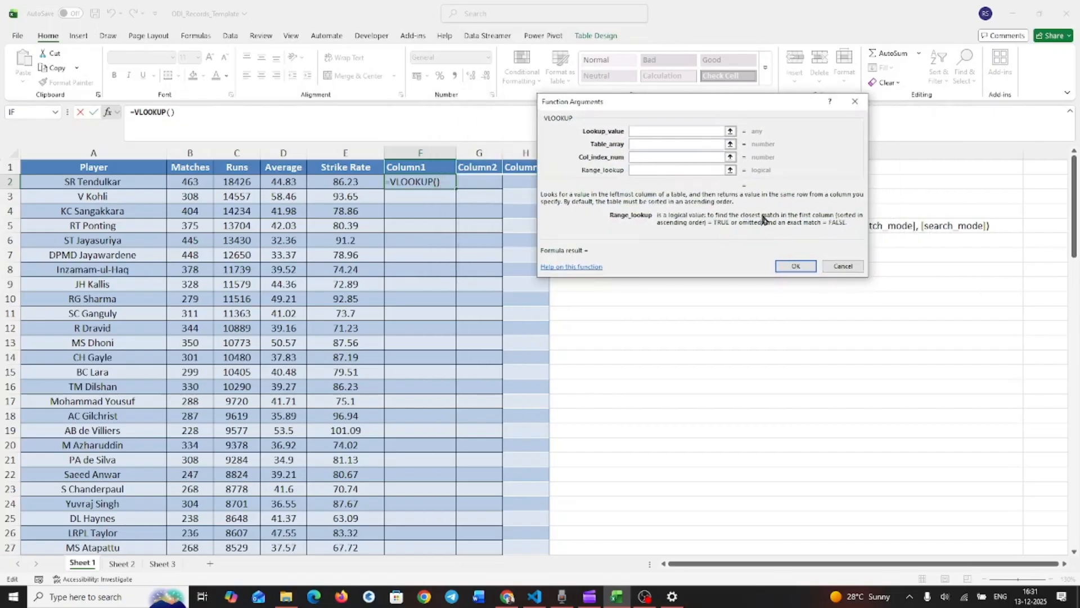
{"action": "left_click", "coordinate": [667, 132]}
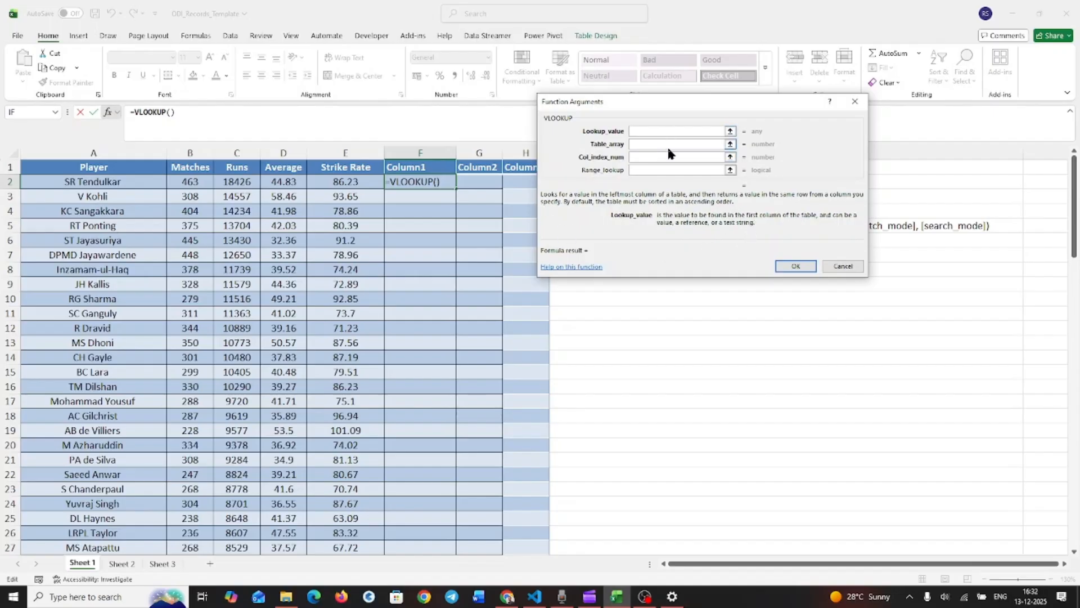
{"action": "left_click", "coordinate": [675, 144]}
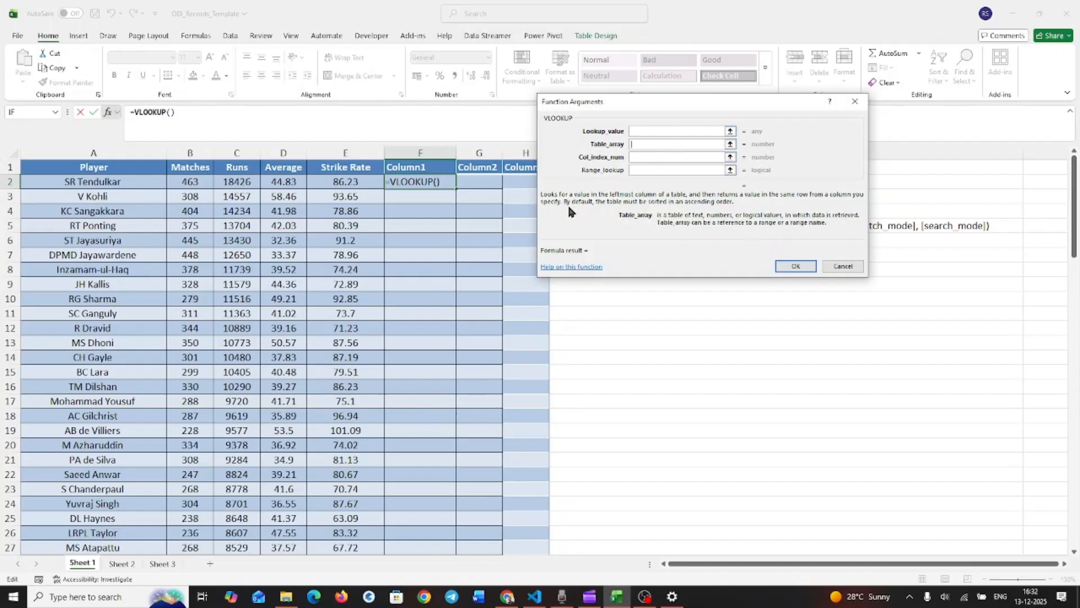
{"action": "left_click", "coordinate": [699, 153]}
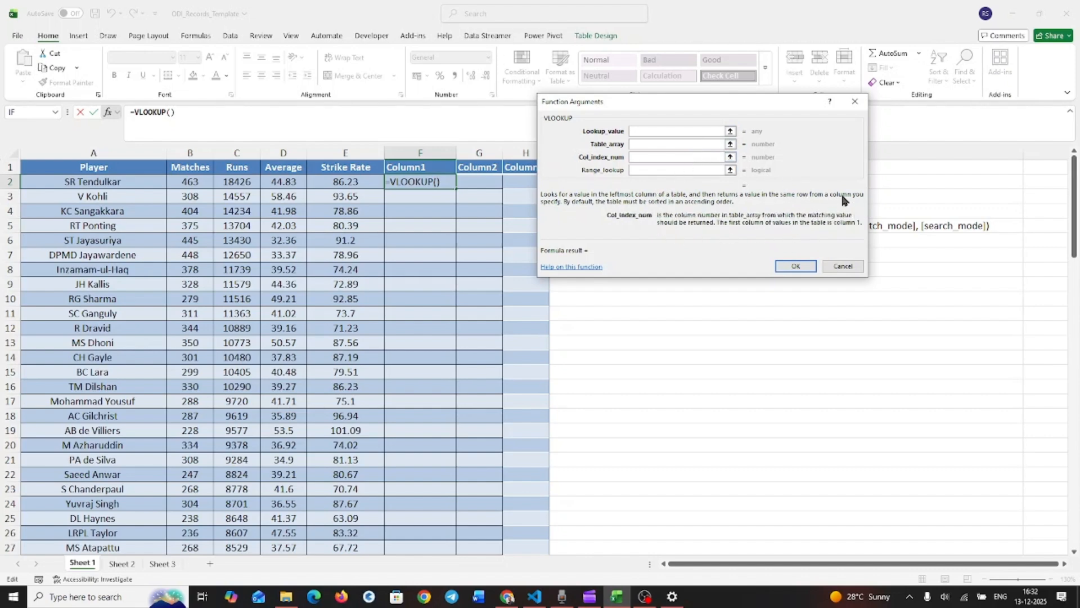
{"action": "left_click", "coordinate": [675, 170]}
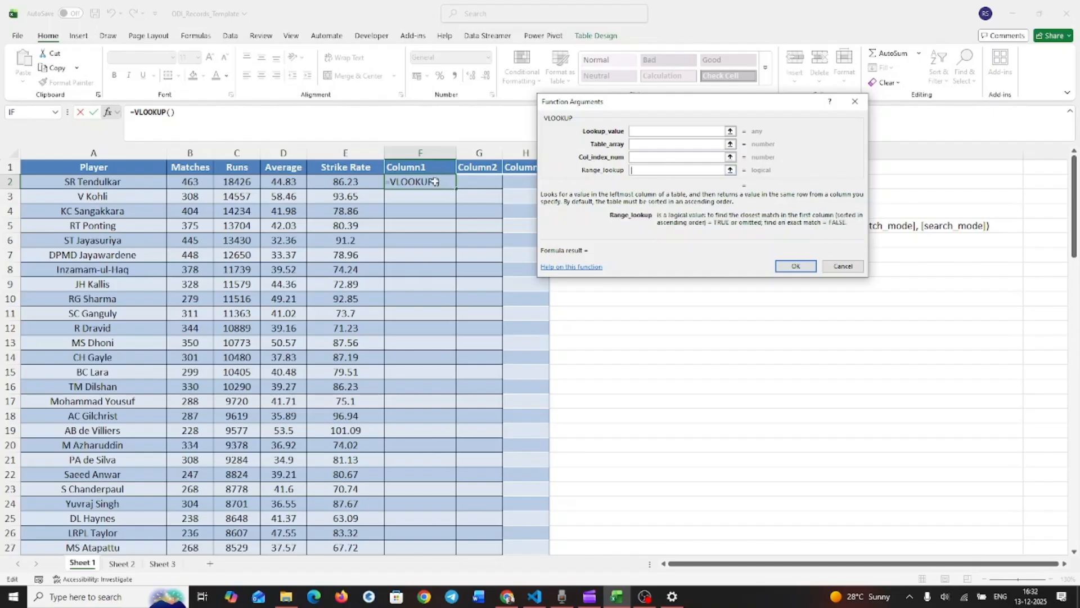
{"action": "left_click", "coordinate": [648, 131]}
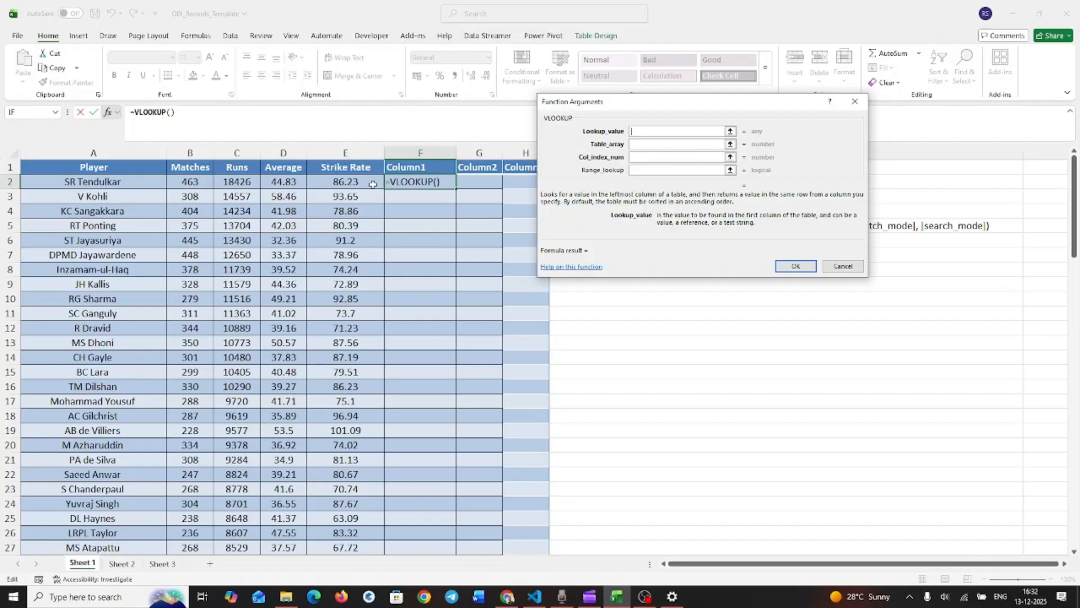
{"action": "left_click", "coordinate": [121, 182]}
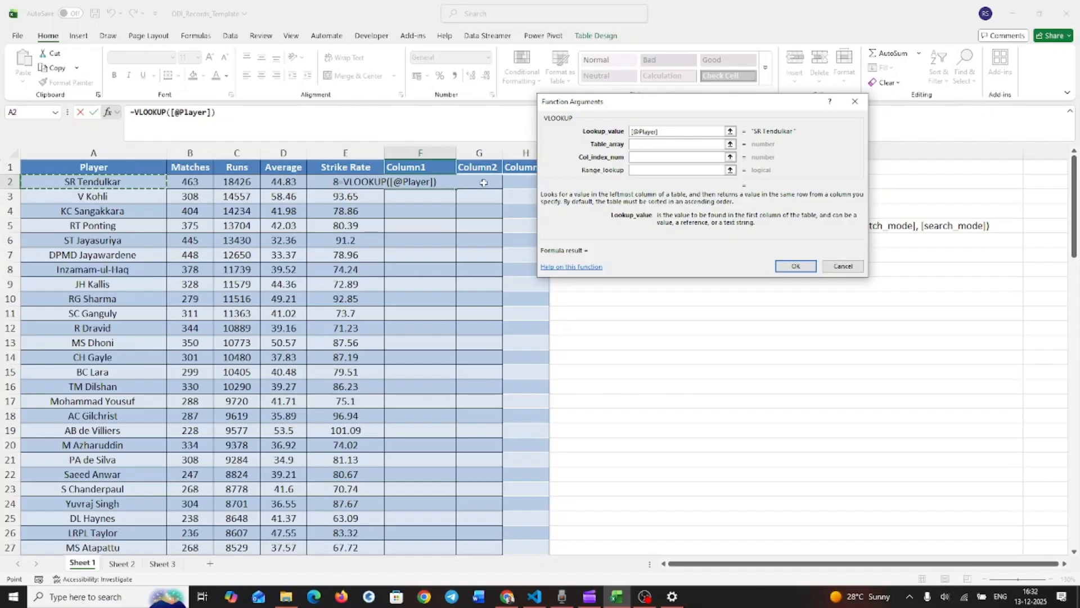
{"action": "left_click", "coordinate": [122, 563]}
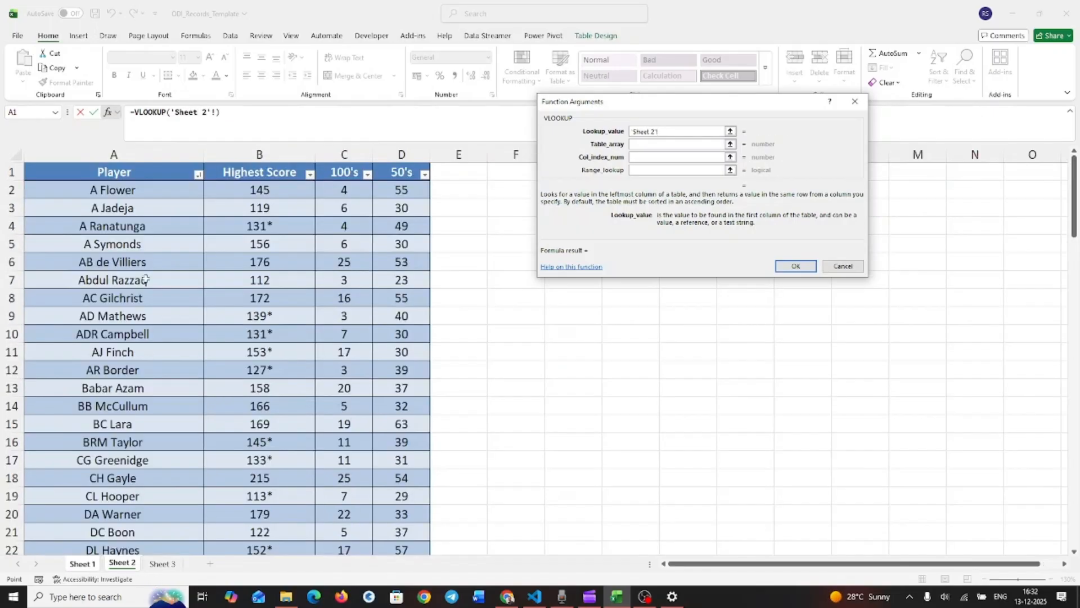
{"action": "left_click", "coordinate": [81, 565]}
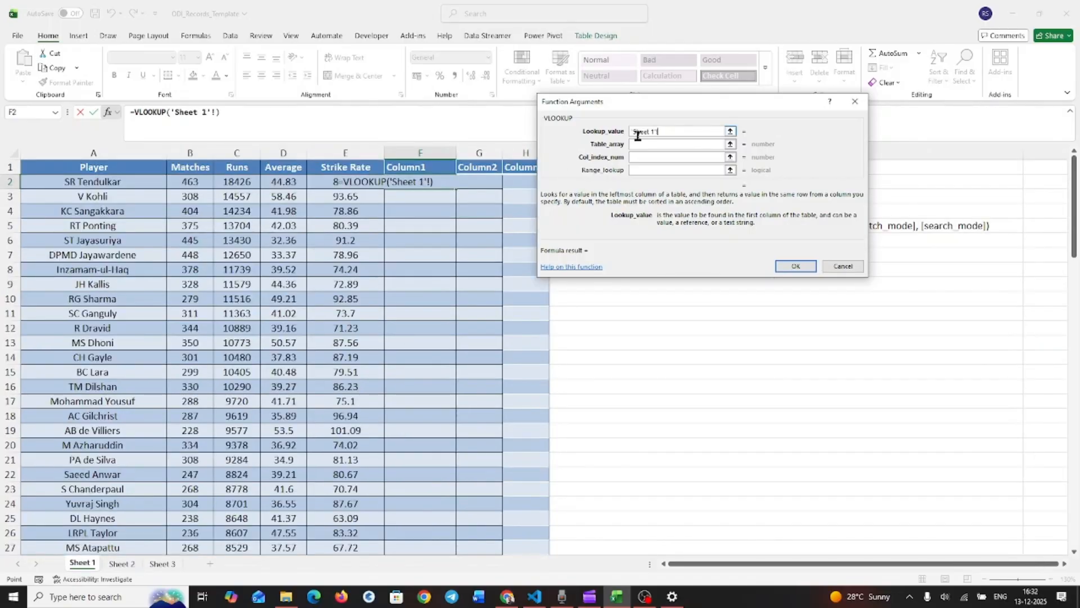
{"action": "left_click_drag", "start_coordinate": [687, 135], "coordinate": [630, 131]}
{"action": "key", "text": "BackSpace"}
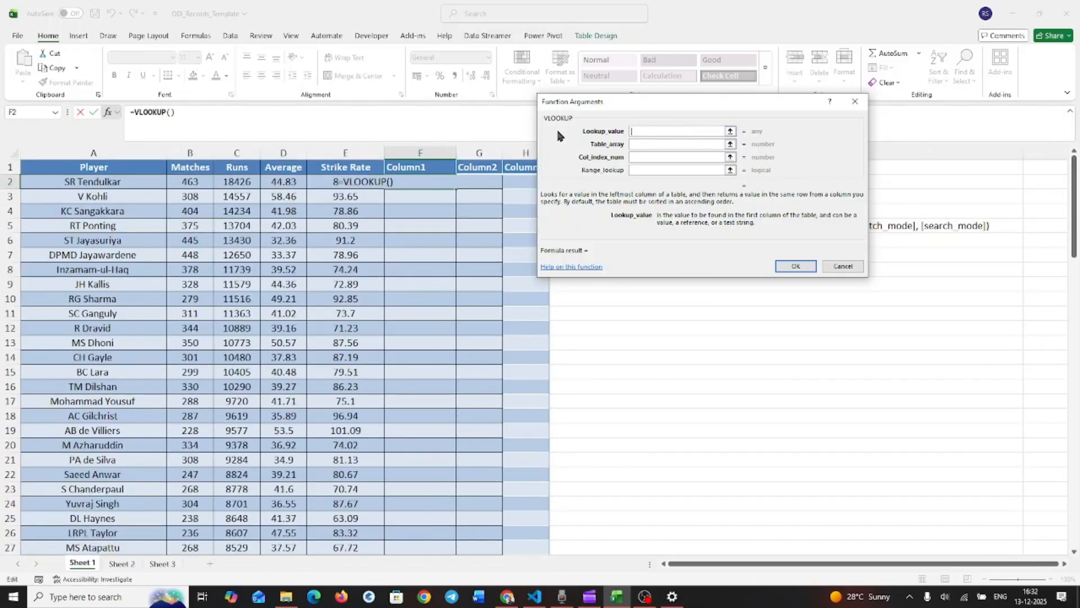
{"action": "left_click", "coordinate": [135, 183]}
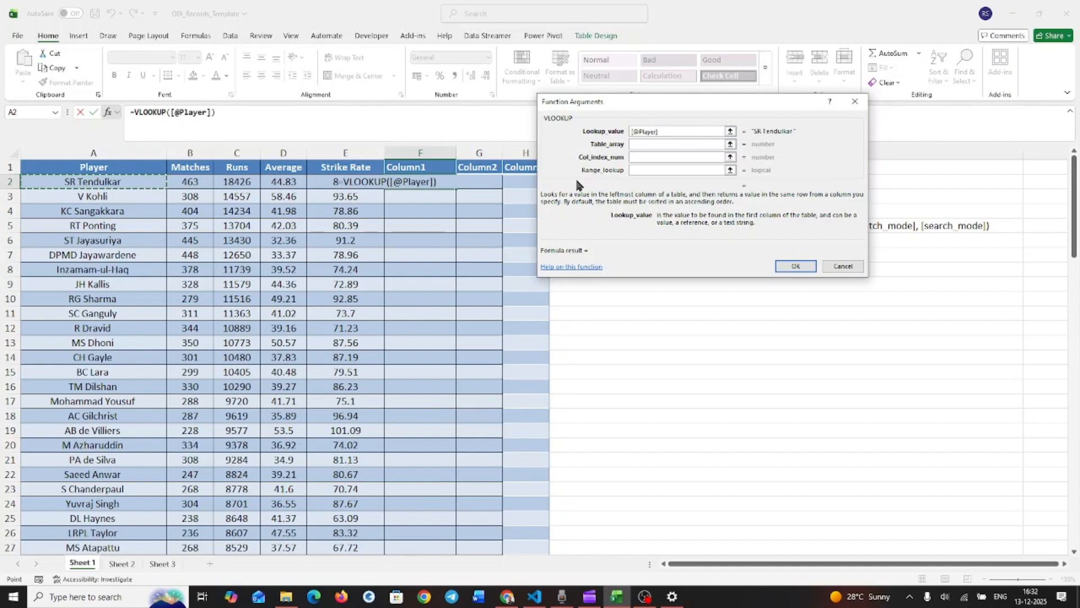
- Set the VLOOKUP table array to the entire player table on Sheet 2 including headers, Table2[#All]
{"action": "left_click", "coordinate": [684, 144]}
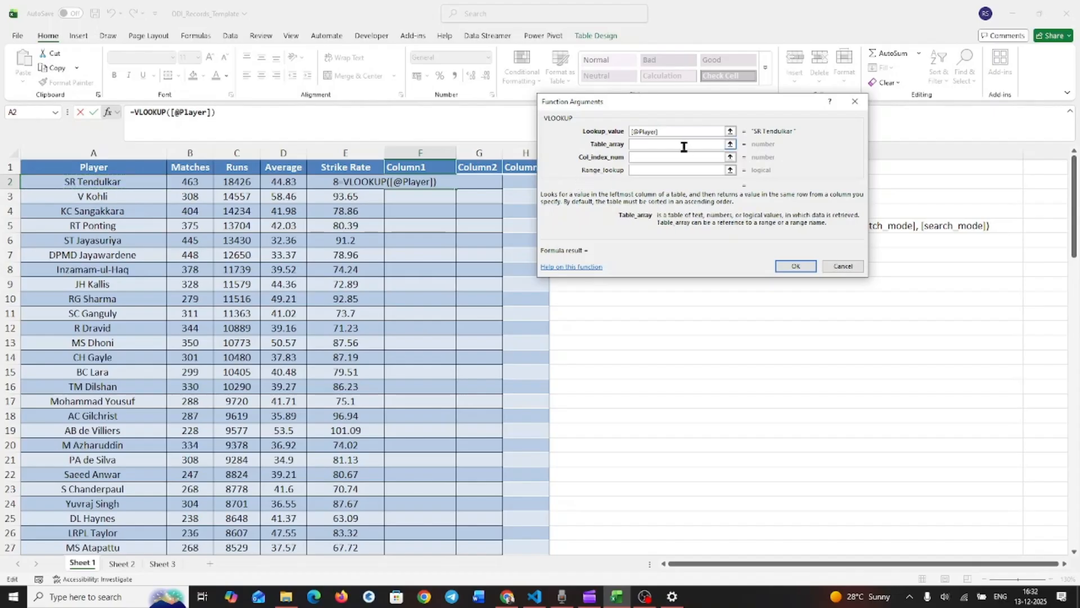
{"action": "left_click", "coordinate": [122, 563]}
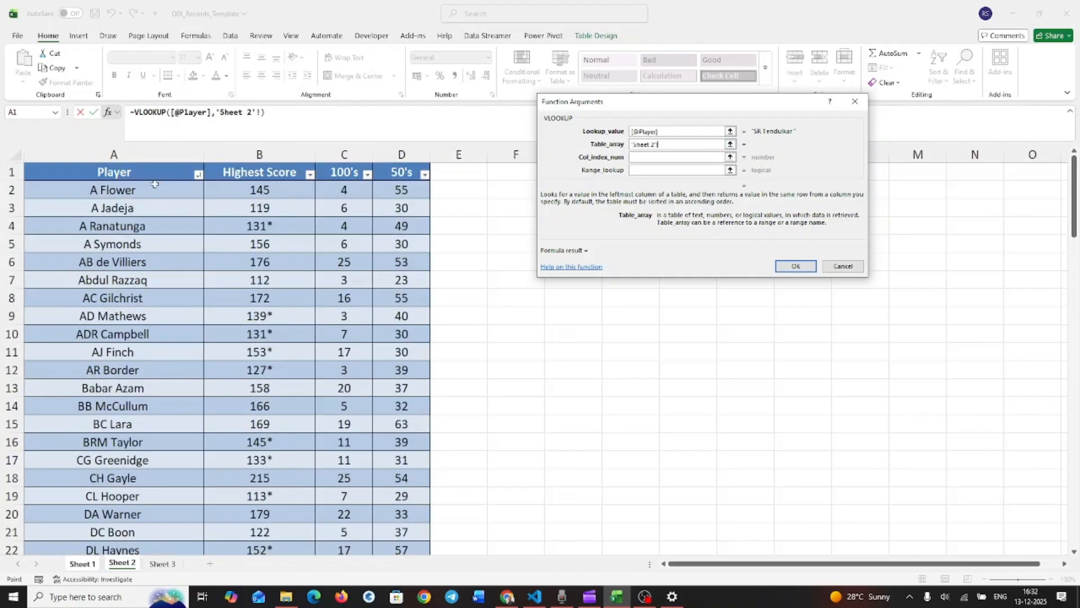
{"action": "left_click_drag", "start_coordinate": [218, 257], "coordinate": [416, 495]}
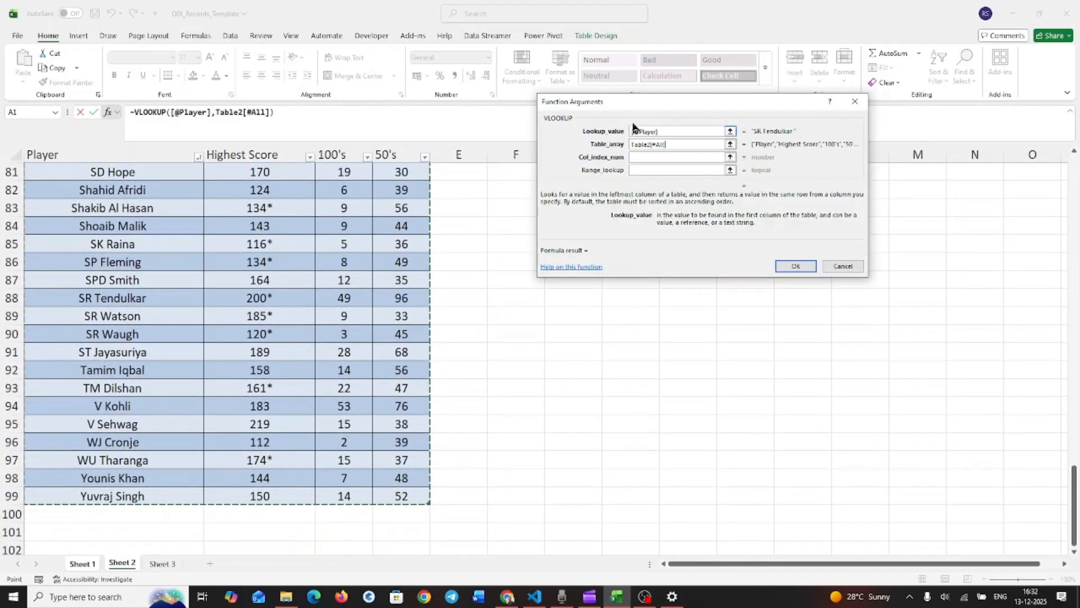
- Set the VLOOKUP column index number to 2 to return the Highest Score column
{"action": "left_click", "coordinate": [663, 160]}
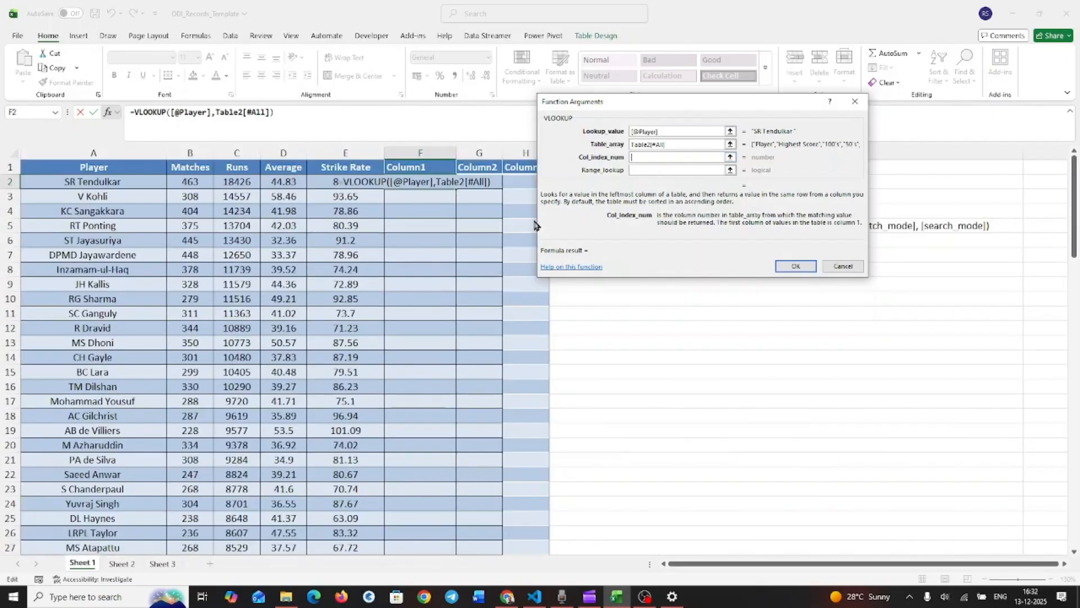
{"action": "type", "text": "2"}
{"action": "left_click", "coordinate": [128, 564]}
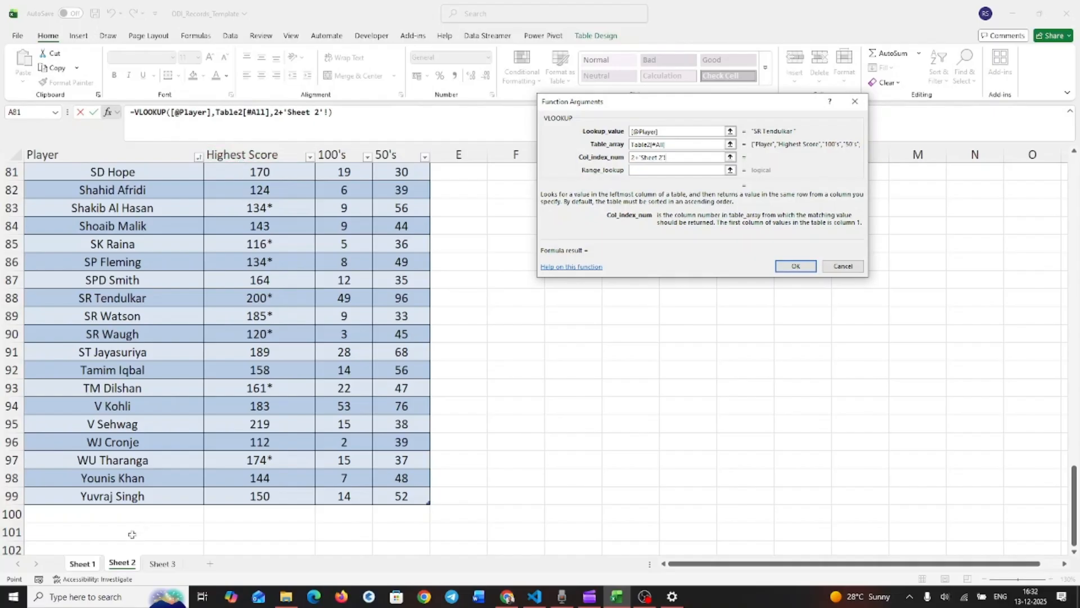
{"action": "left_click", "coordinate": [89, 564]}
{"action": "left_click_drag", "start_coordinate": [691, 156], "coordinate": [580, 159]}
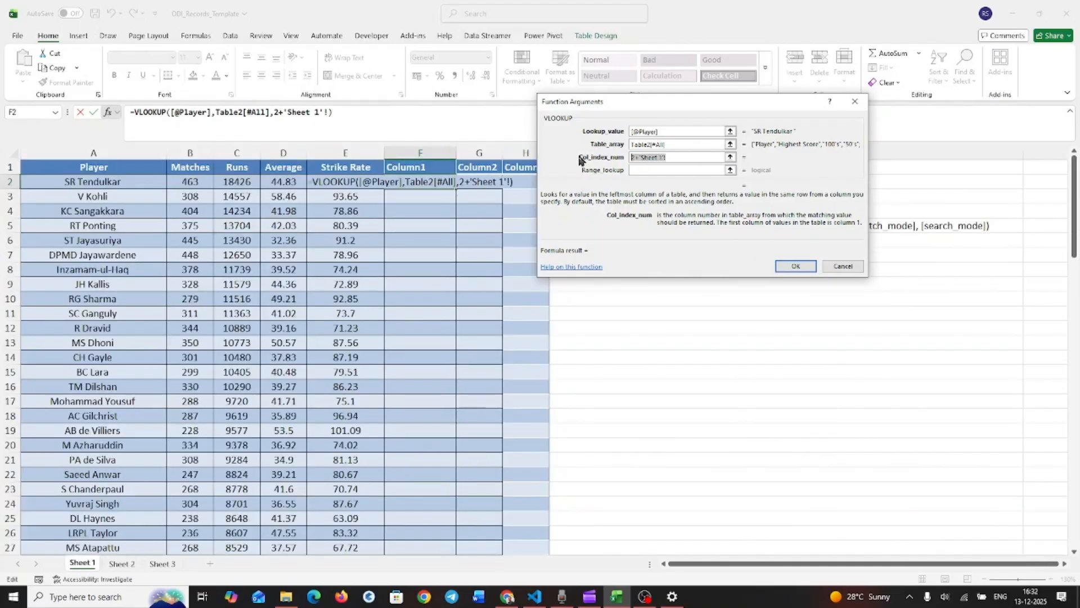
{"action": "type", "text": "2"}
- Set the range lookup to 0 for an exact match and complete the VLOOKUP formula
{"action": "left_click", "coordinate": [654, 170]}
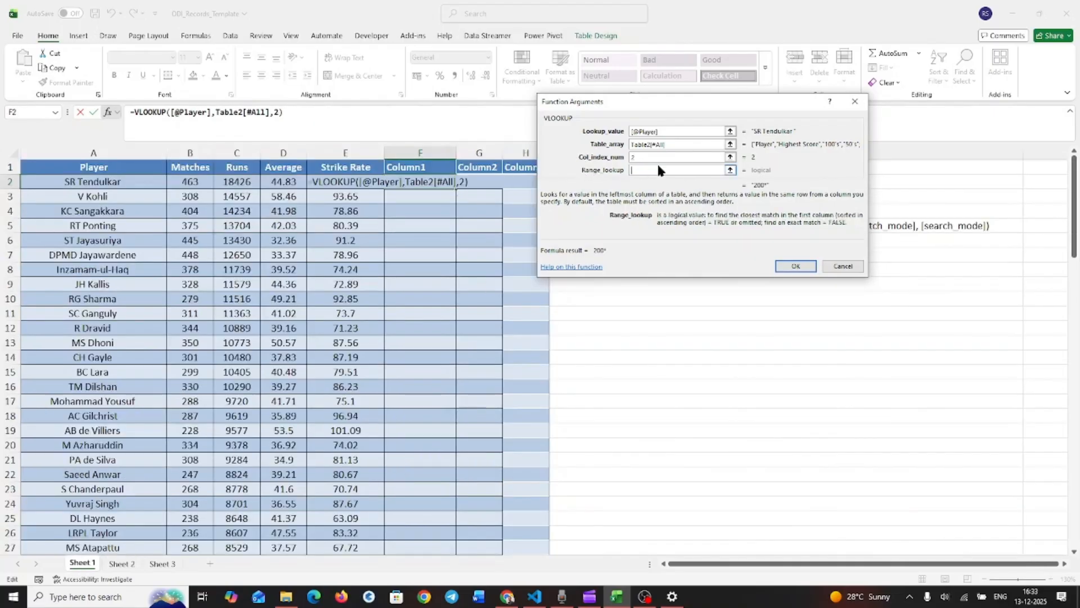
{"action": "type", "text": "0"}
{"action": "left_click", "coordinate": [796, 267]}
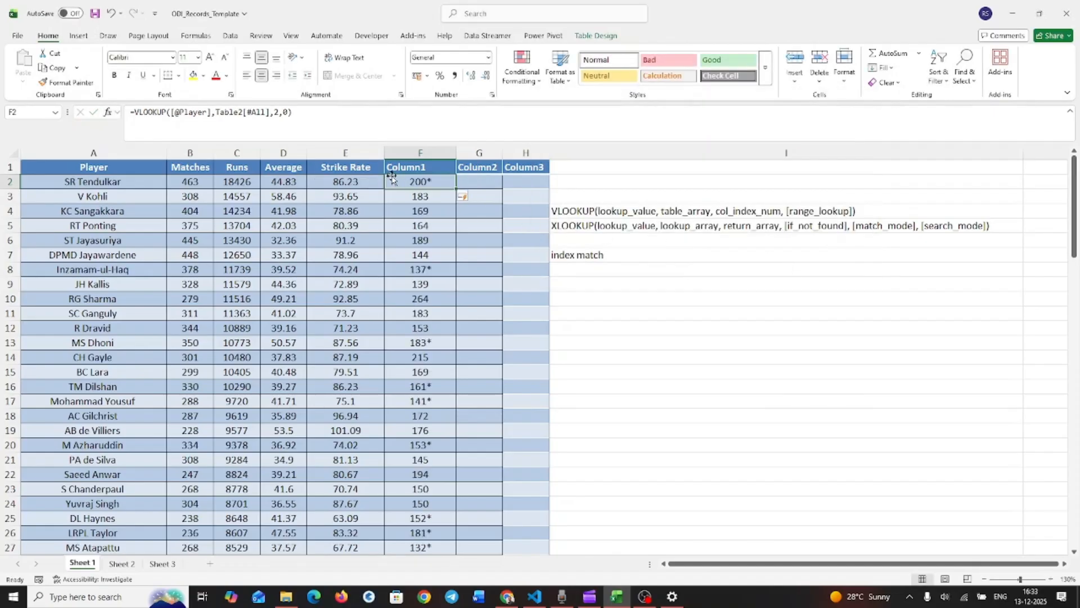
- Check the looked-up values down column F and rename its Column1 header to Highest Scores
{"action": "left_click_drag", "start_coordinate": [431, 180], "coordinate": [422, 529]}
{"action": "scroll", "coordinate": [443, 376], "scroll_direction": "up", "scroll_amount": 14}
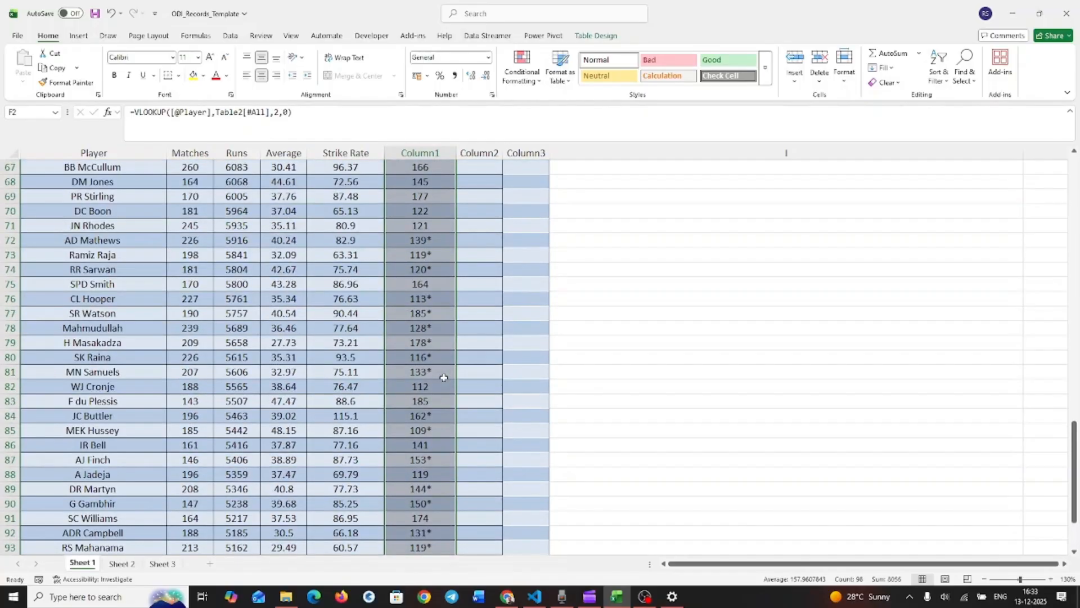
{"action": "scroll", "coordinate": [444, 377], "scroll_direction": "up", "scroll_amount": 11}
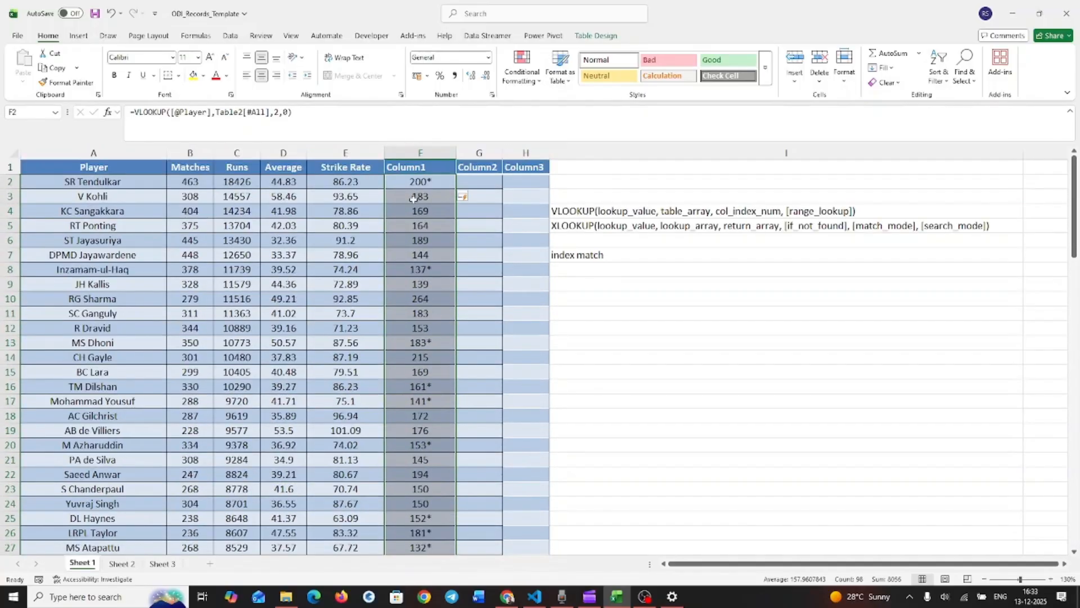
{"action": "left_click", "coordinate": [423, 167]}
{"action": "double_click", "coordinate": [427, 167]}
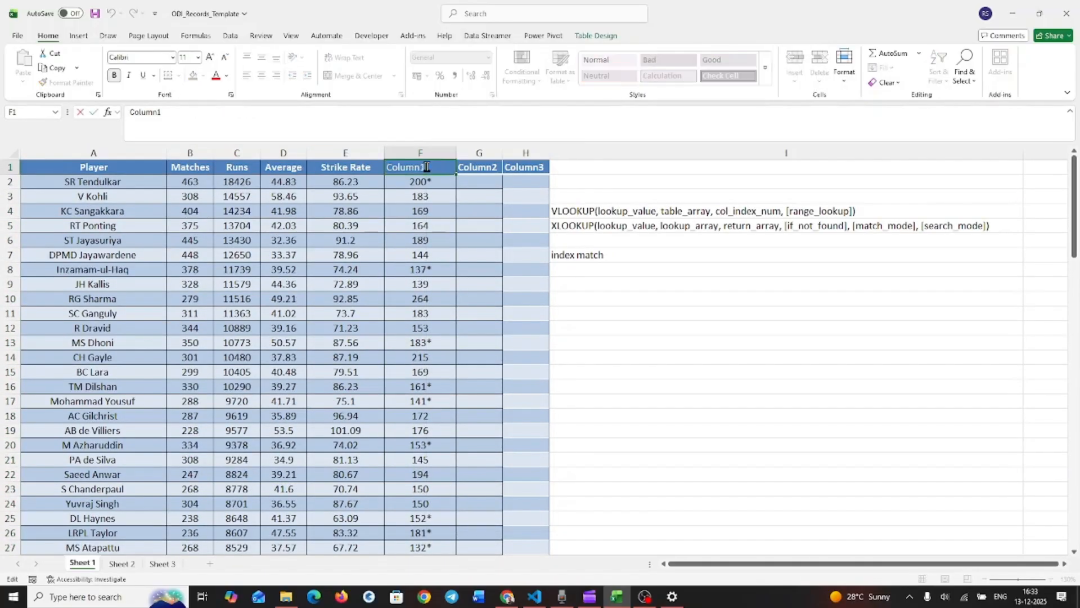
{"action": "key", "text": "shift+Home"}
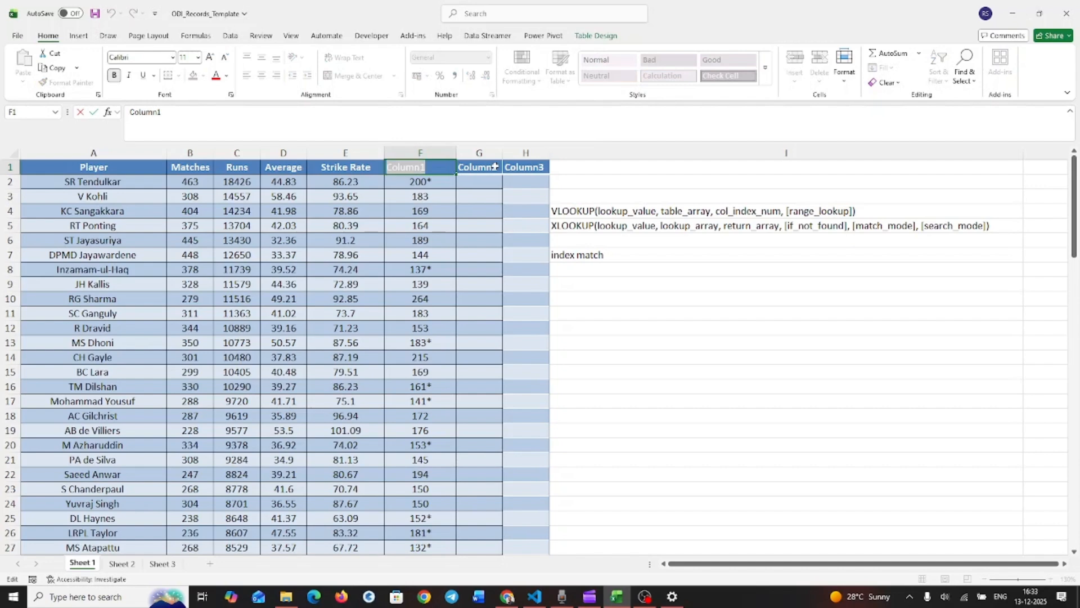
{"action": "key", "text": "BackSpace"}
{"action": "type", "text": "Highe"}
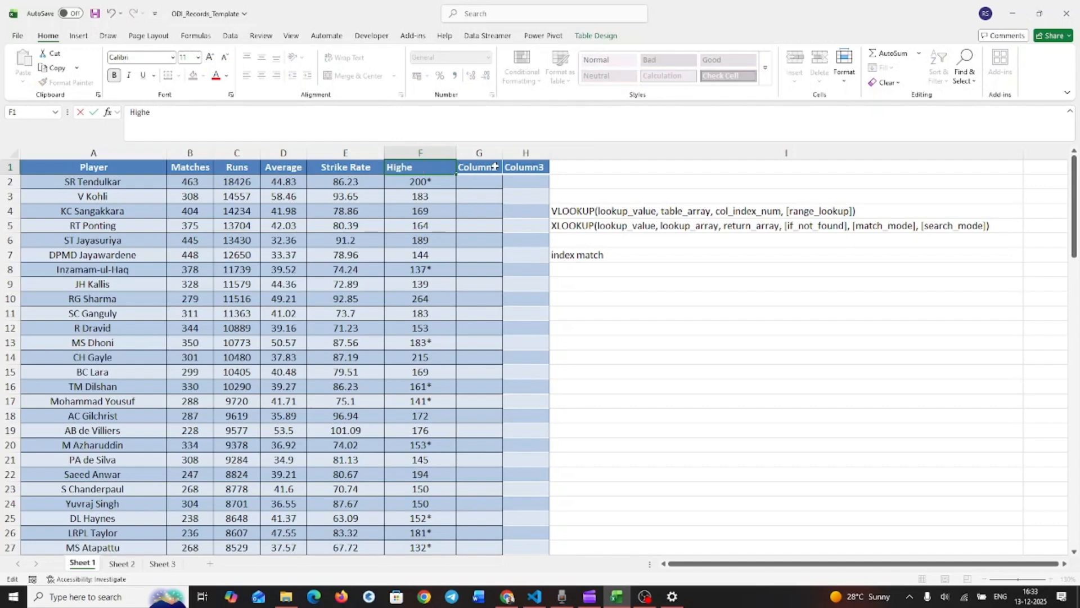
{"action": "type", "text": "st Scores"}
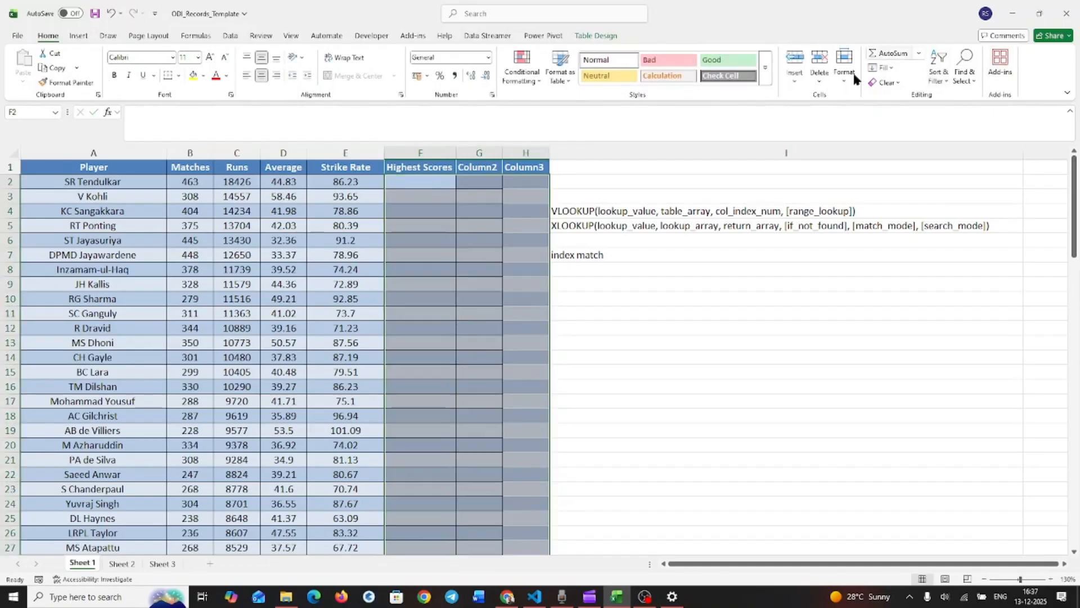
- Begin a VLOOKUP formula in cell F2 under Highest Scores, using the row's Player cell A2 as the lookup value
{"action": "left_click", "coordinate": [445, 187]}
{"action": "left_click", "coordinate": [444, 188]}
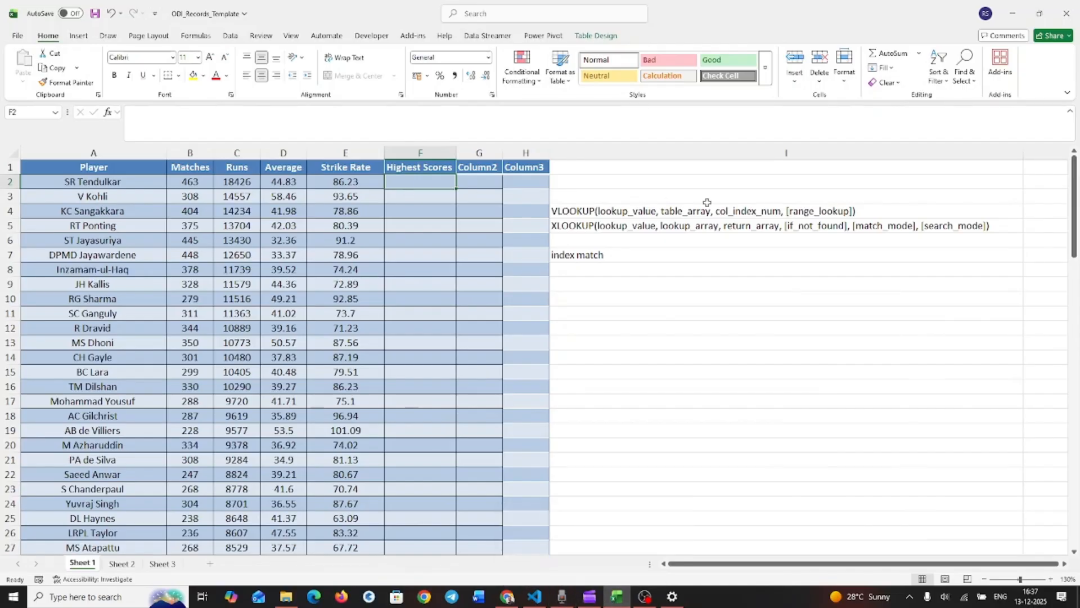
{"action": "type", "text": "=vlo"}
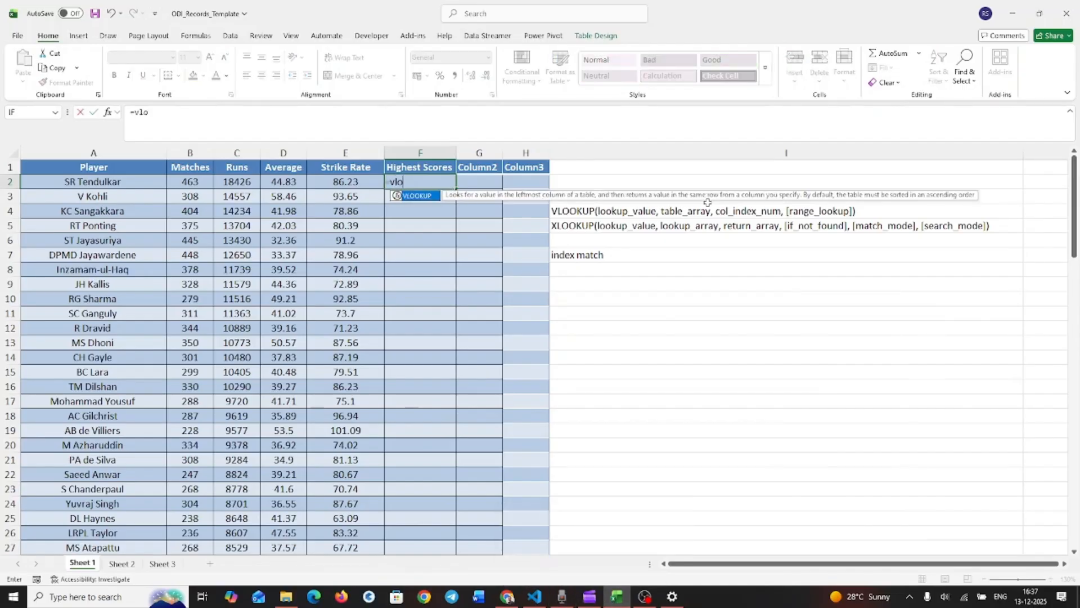
{"action": "key", "text": "Tab"}
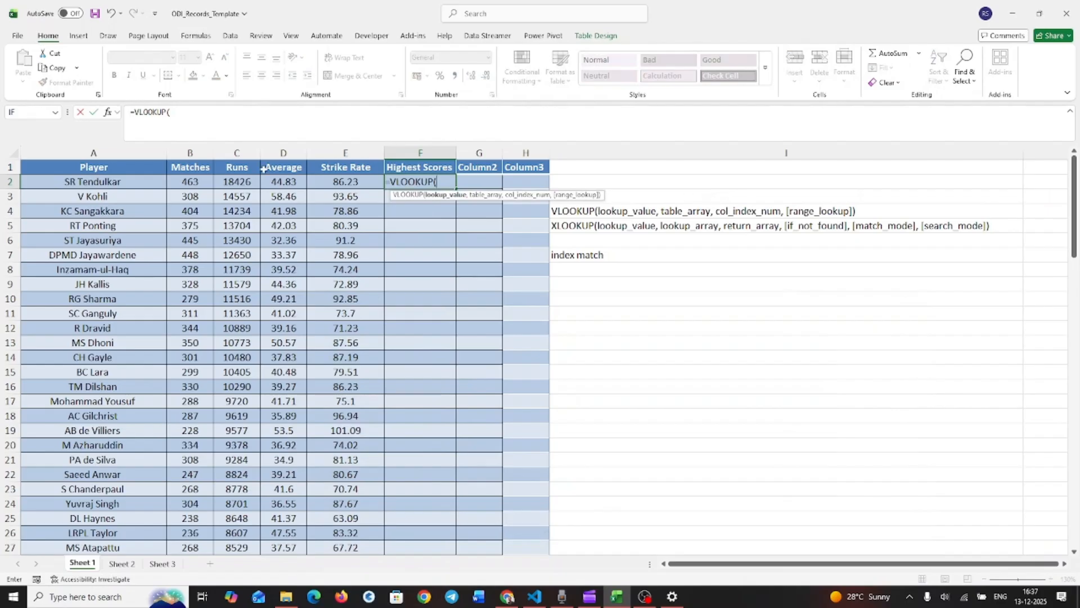
{"action": "left_click", "coordinate": [137, 181]}
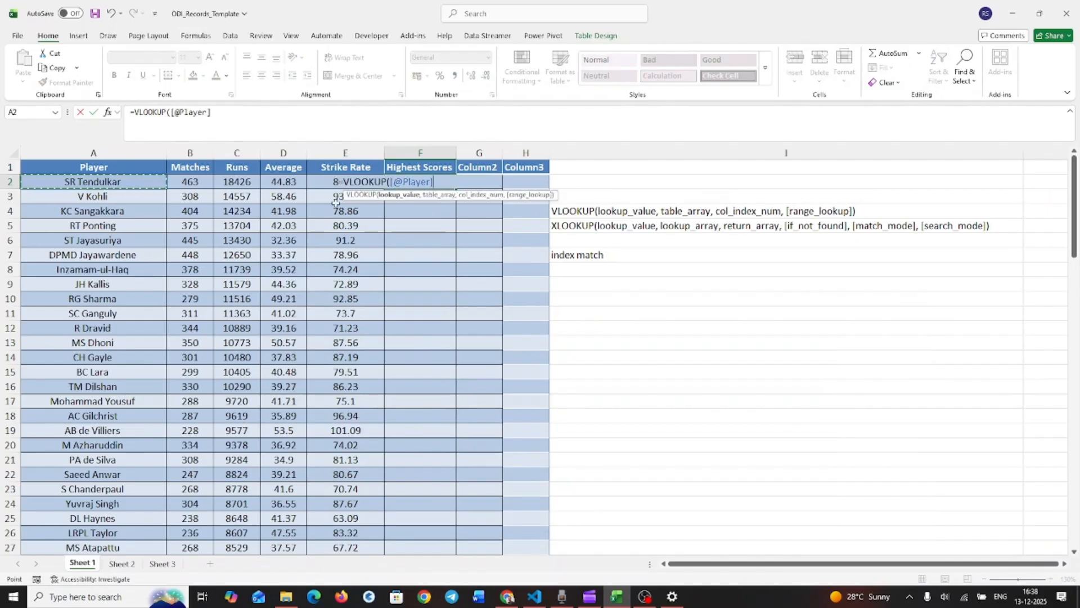
- Set the VLOOKUP table array to the whole player table on Sheet 2, Table2[#All]
{"action": "type", "text": ",'Sheet2'!"}
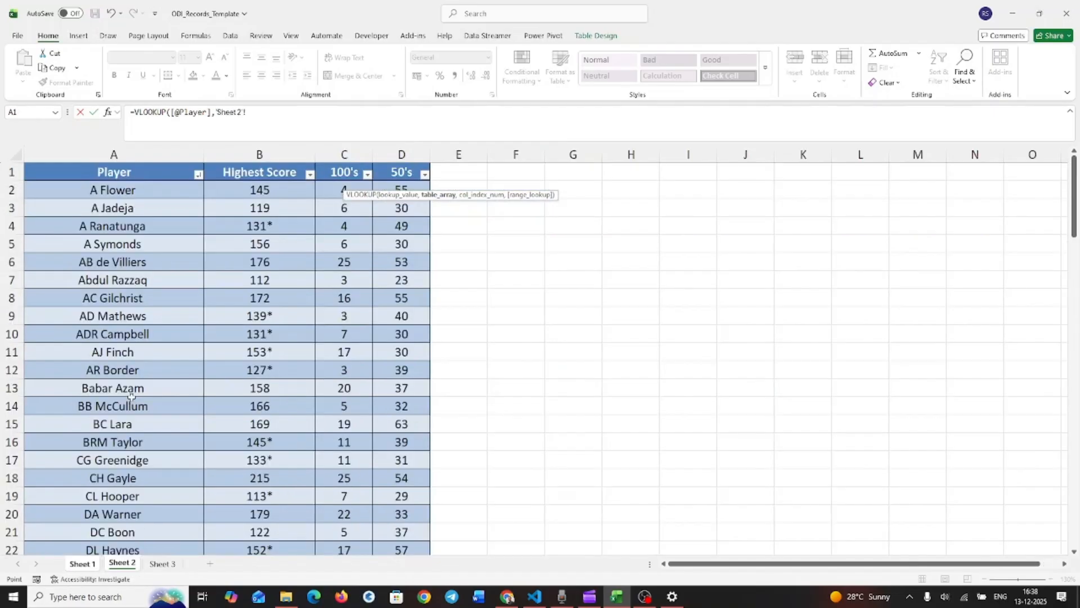
{"action": "left_click", "coordinate": [127, 564]}
{"action": "left_click_drag", "start_coordinate": [146, 176], "coordinate": [429, 522]}
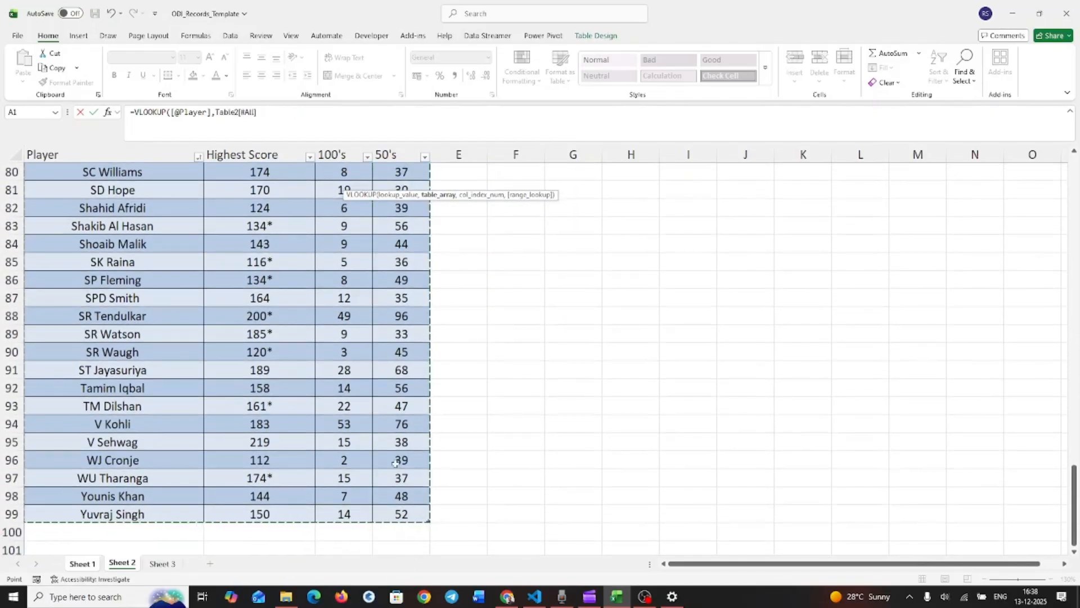
{"action": "left_click", "coordinate": [338, 128]}
{"action": "type", "text": ","}
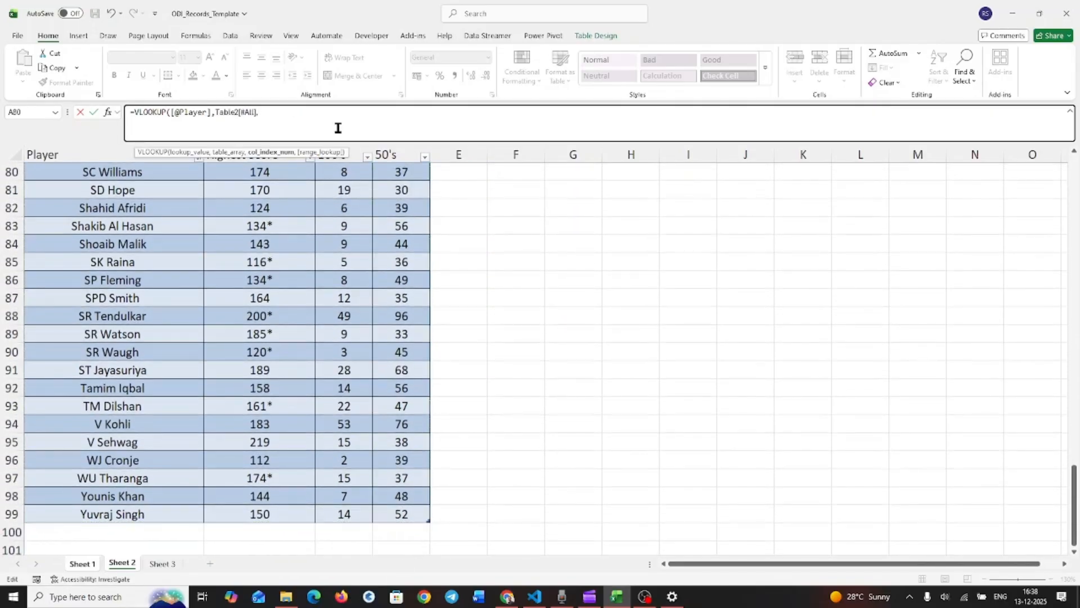
- Set the VLOOKUP column index to 2 and range lookup to 0, and complete the Highest Scores formula
{"action": "scroll", "coordinate": [357, 212], "scroll_direction": "up", "scroll_amount": 20}
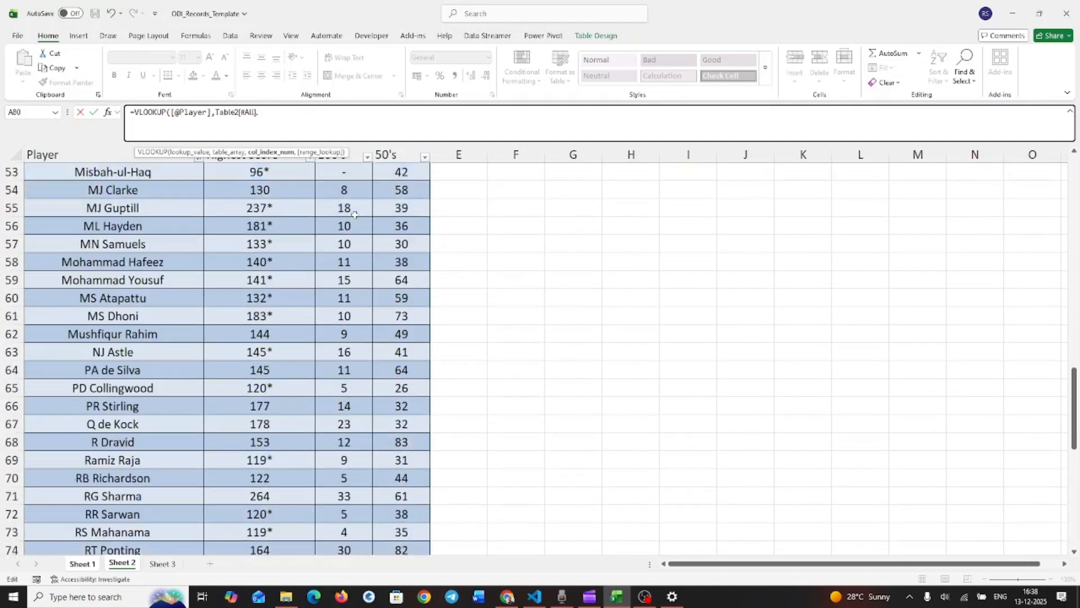
{"action": "scroll", "coordinate": [357, 212], "scroll_direction": "up", "scroll_amount": 2}
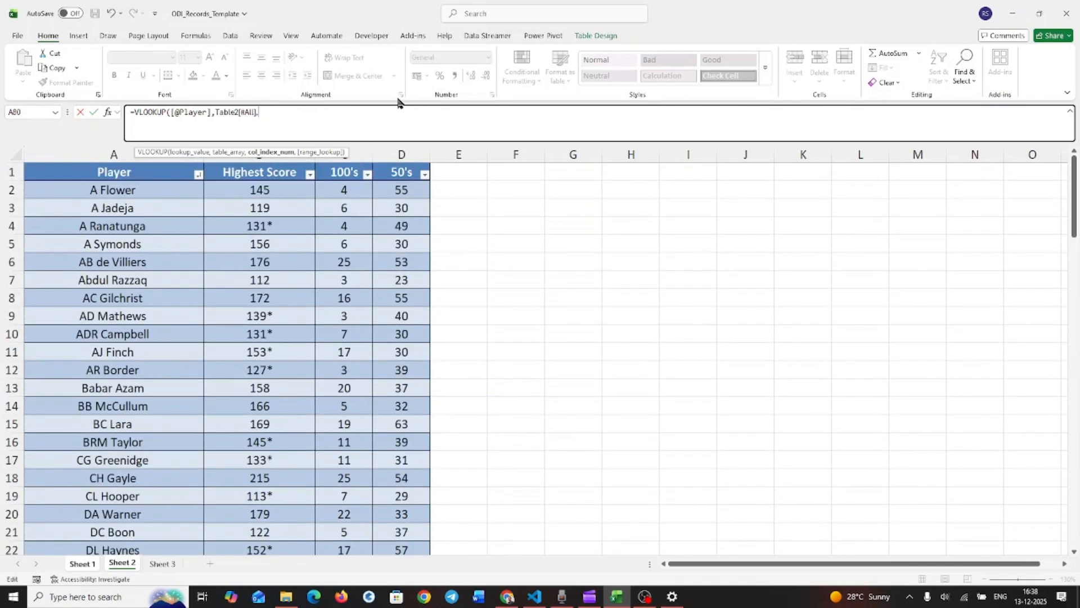
{"action": "type", "text": "2,"}
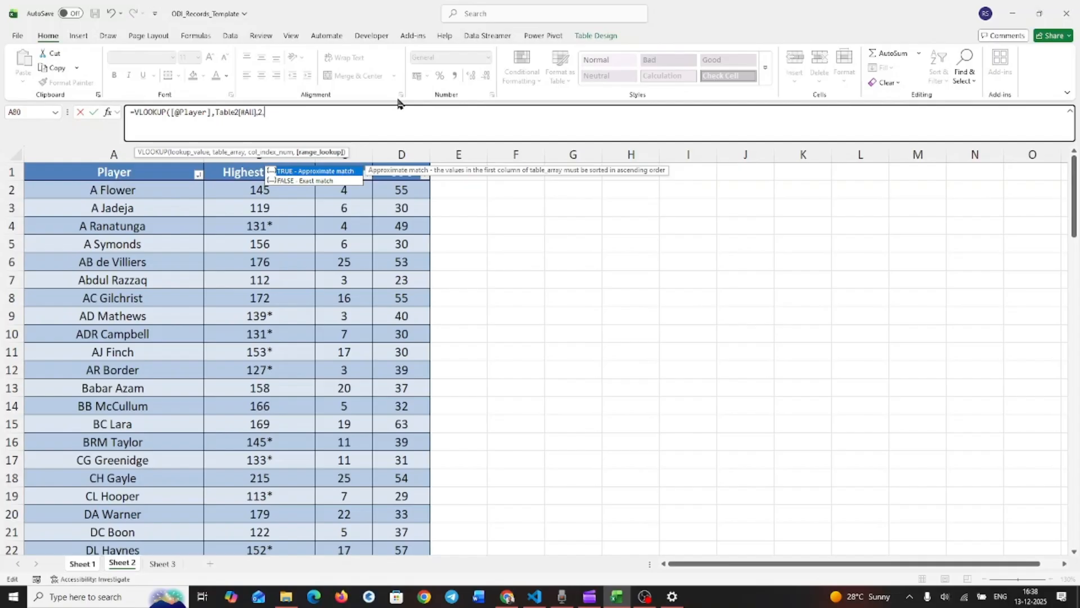
{"action": "type", "text": "0 "}
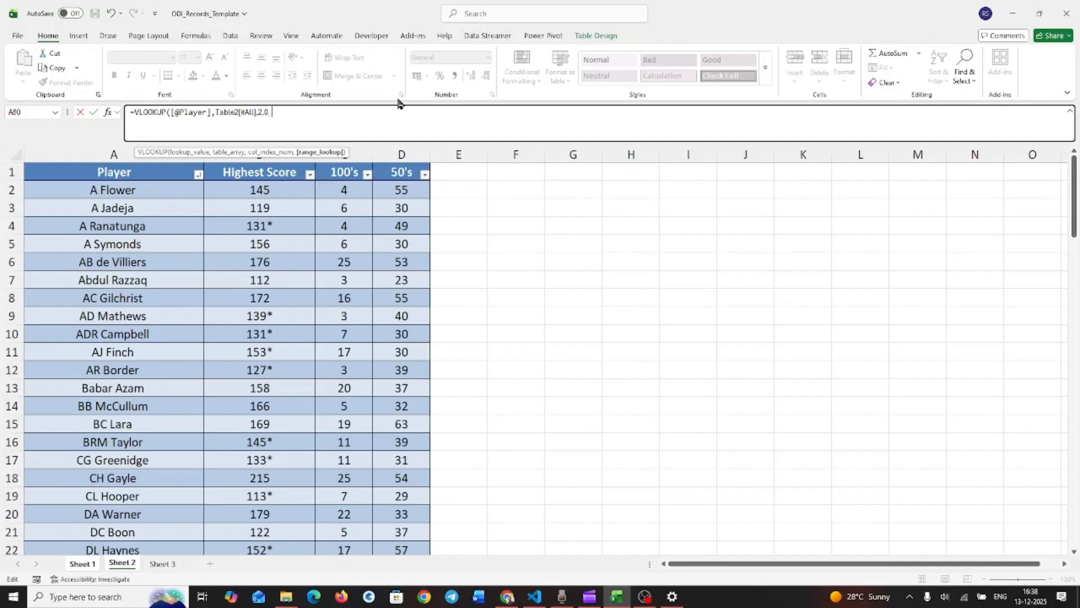
{"action": "type", "text": ")"}
{"action": "key", "text": "Return"}
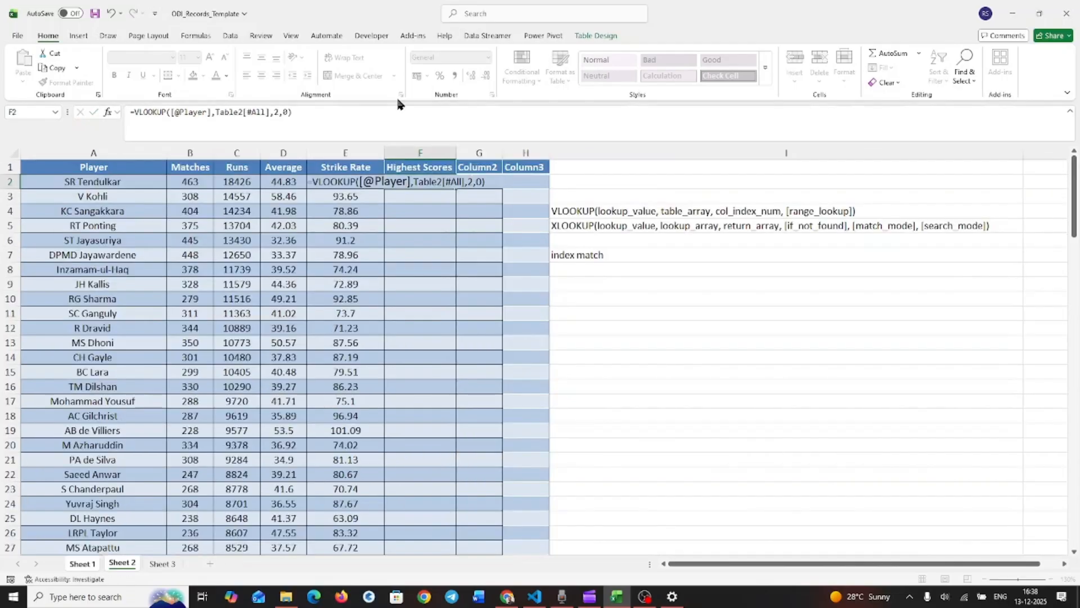
- Begin an XLOOKUP formula in cell G2 under Column2, using the row's Player cell A2 as the lookup value
{"action": "left_click", "coordinate": [491, 169]}
{"action": "left_click", "coordinate": [490, 184]}
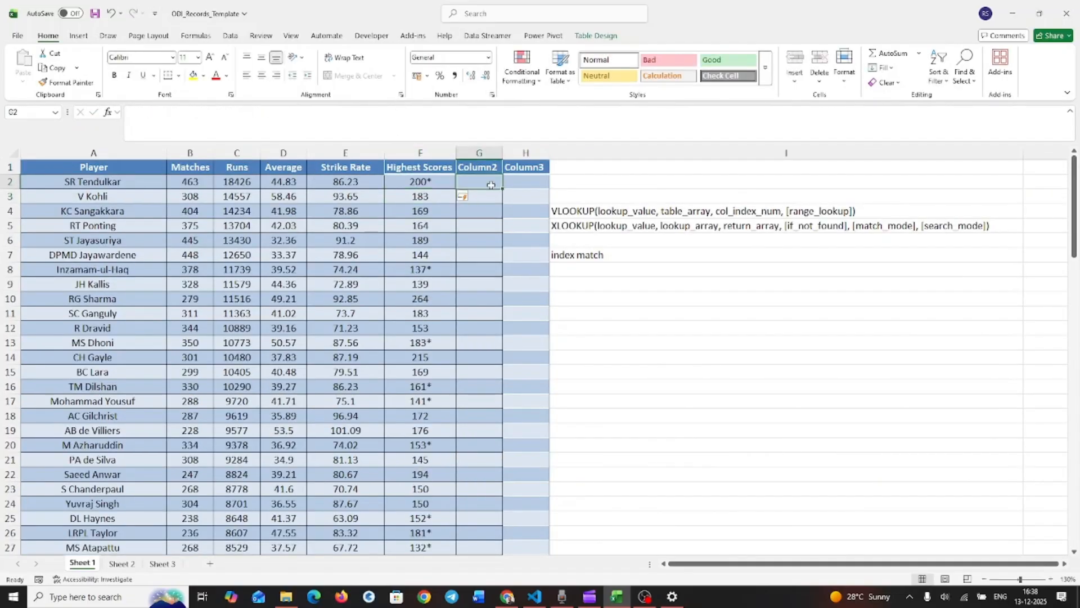
{"action": "type", "text": "="}
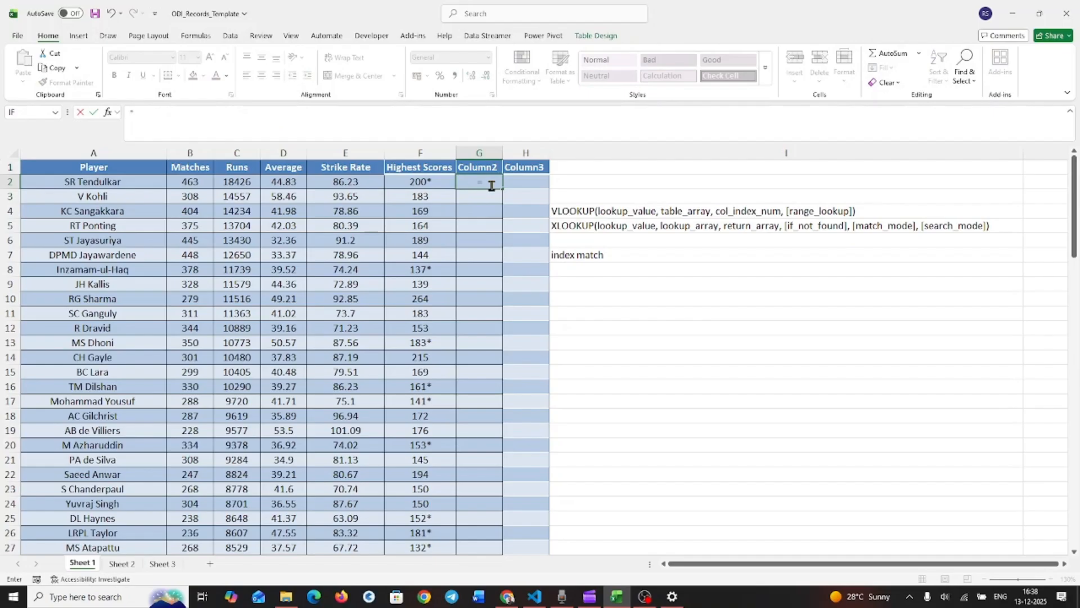
{"action": "type", "text": "xl"}
{"action": "key", "text": "Tab"}
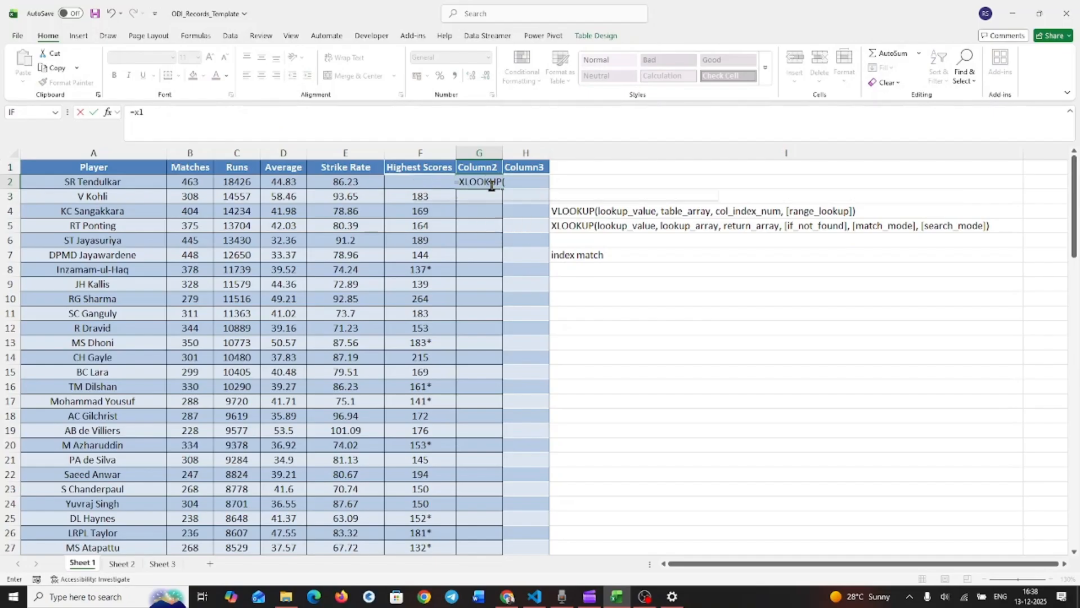
{"action": "left_click", "coordinate": [121, 181]}
{"action": "type", "text": ","}
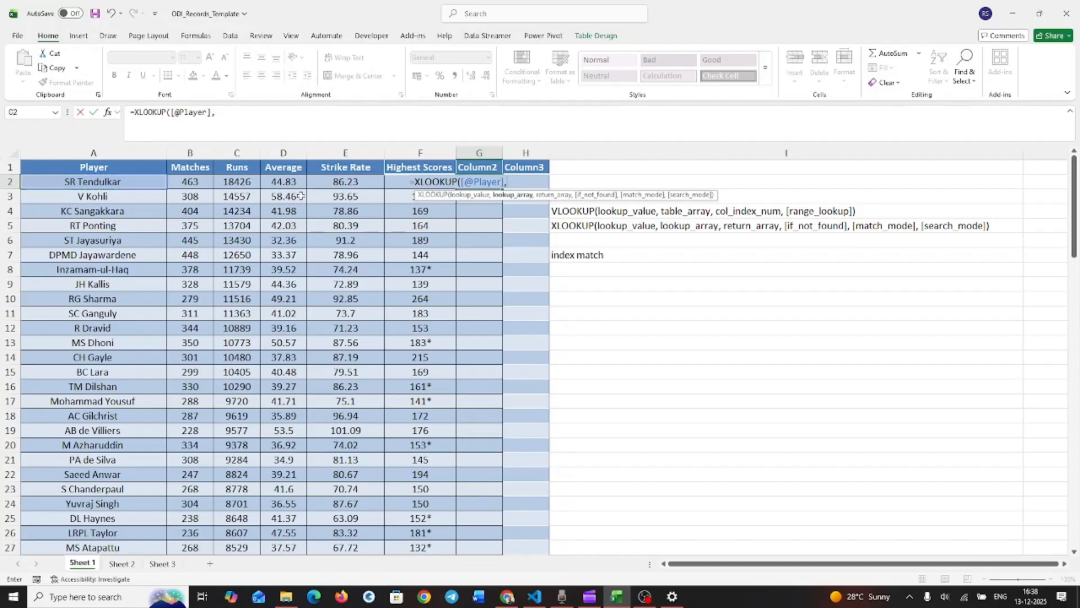
- Set the XLOOKUP lookup array to Sheet 2's Player column and the return array to its 100's column
{"action": "left_click", "coordinate": [119, 564]}
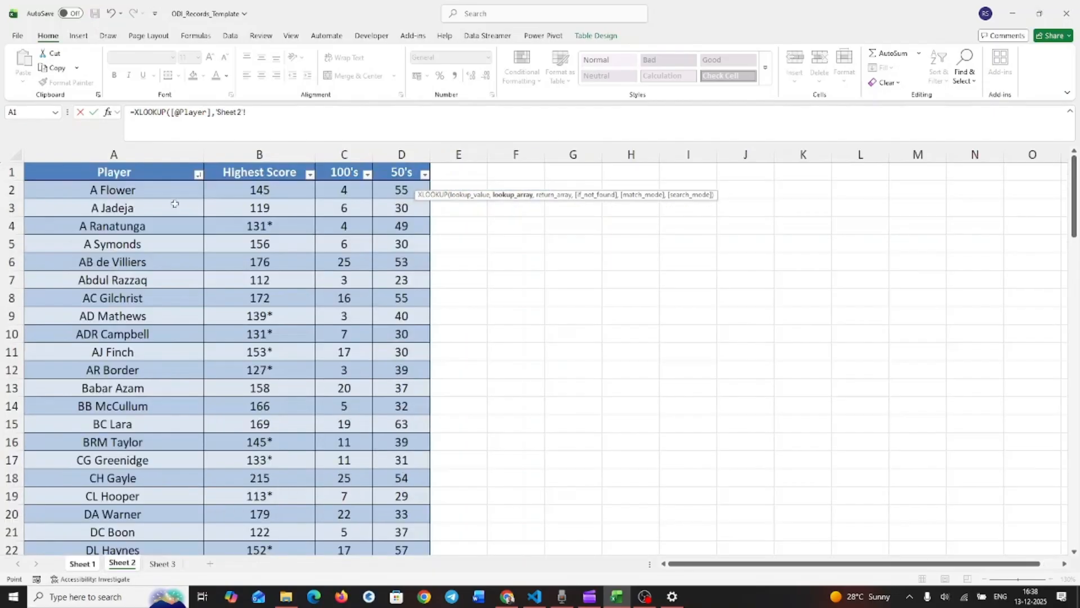
{"action": "left_click", "coordinate": [162, 183]}
{"action": "key", "text": "ctrl+shift+Down"}
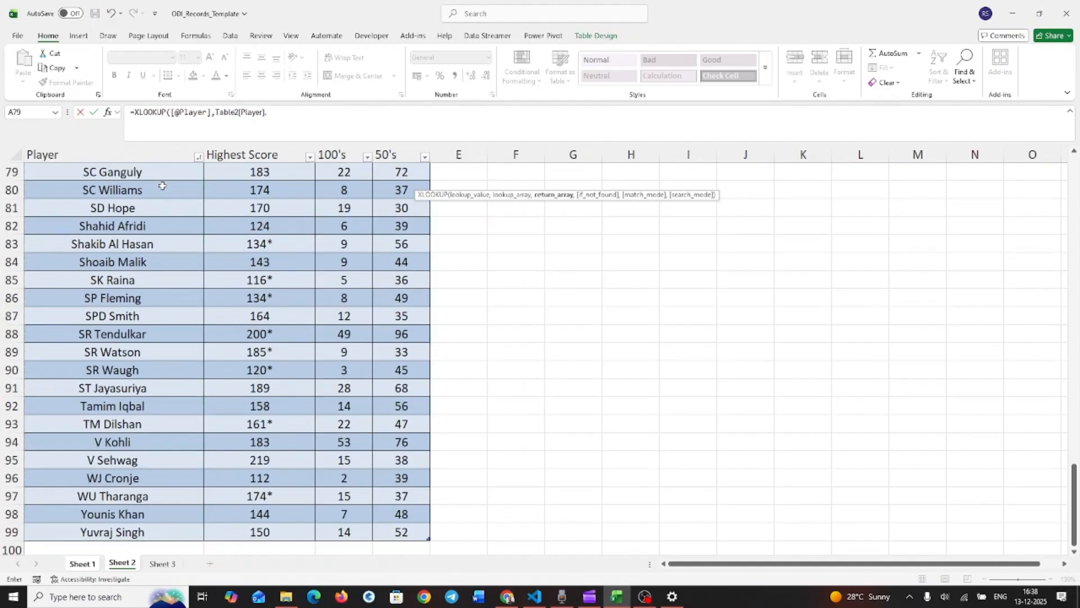
{"action": "scroll", "coordinate": [367, 265], "scroll_direction": "up", "scroll_amount": 20}
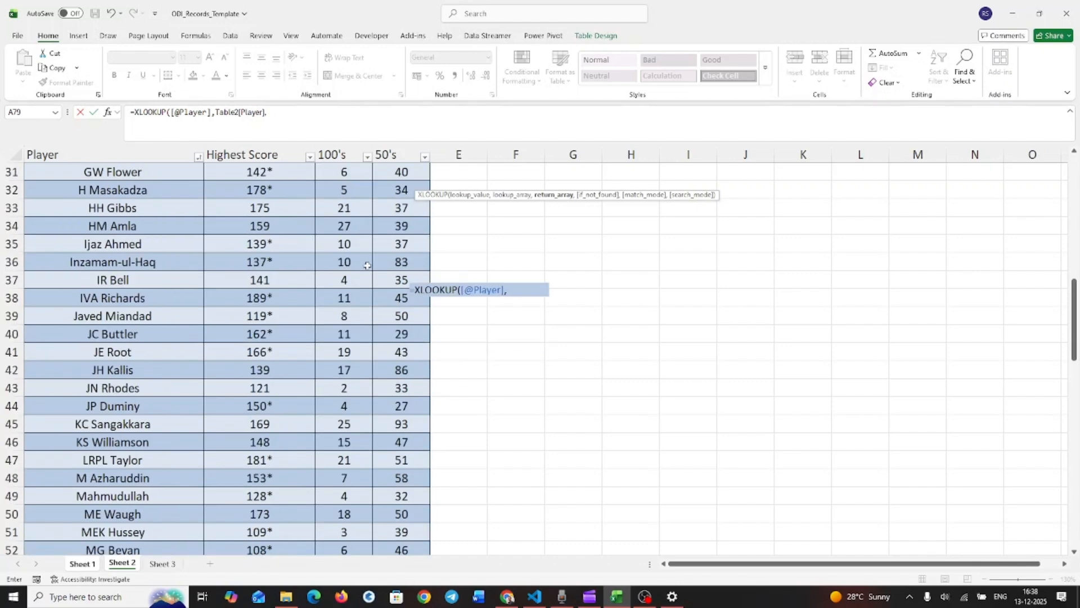
{"action": "left_click", "coordinate": [344, 189]}
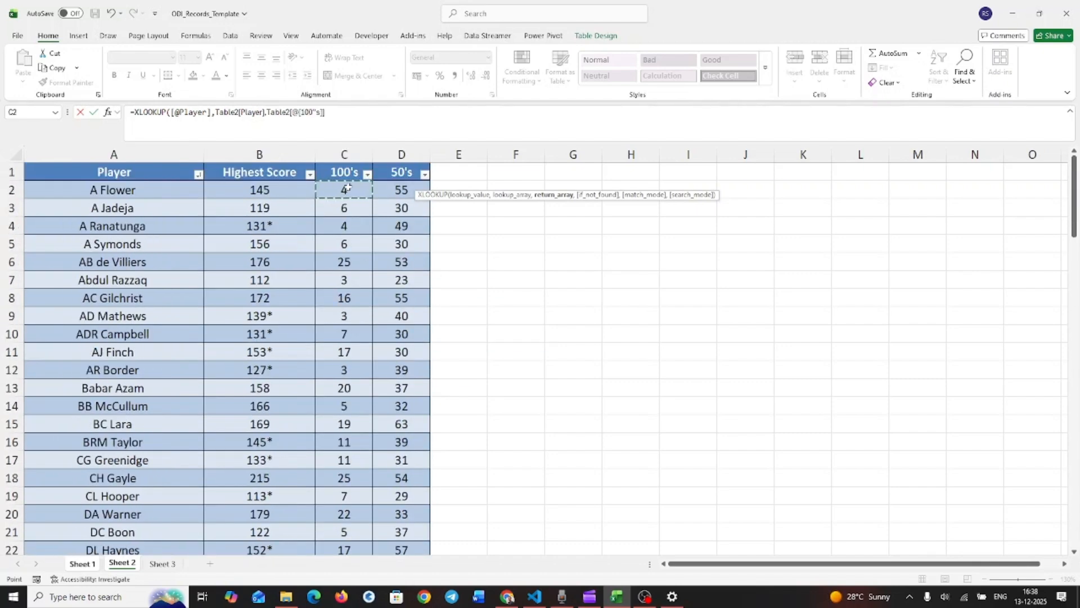
{"action": "key", "text": "ctrl+shift+Down"}
{"action": "type", "text": ","}
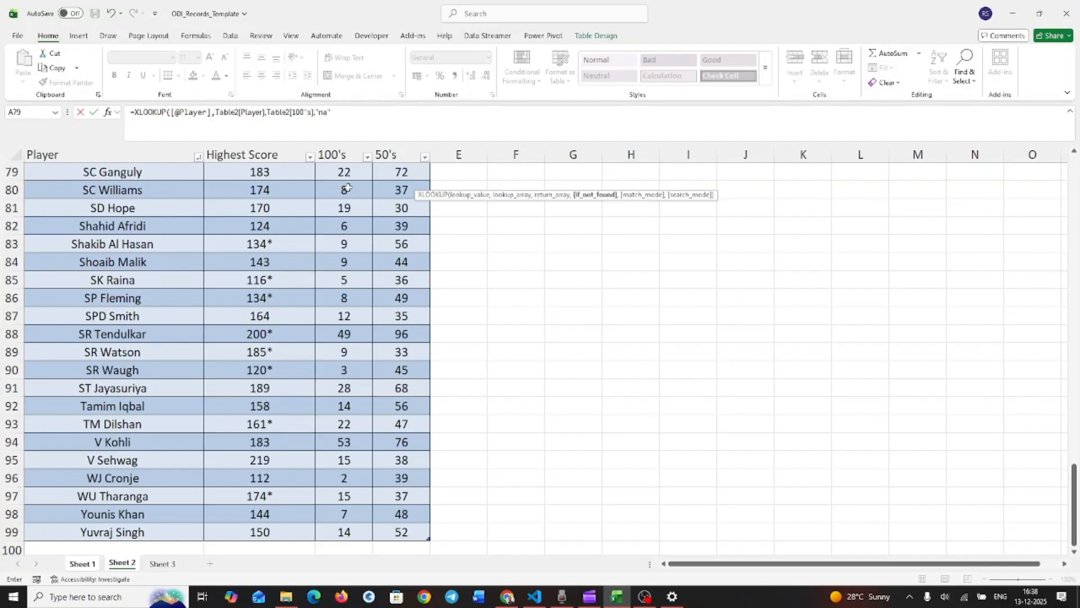
- Set XLOOKUP's if-not-found value to "na" and match mode to 0, complete the formula, and check the results down column G
{"action": "type", "text": "\"na\",0"}
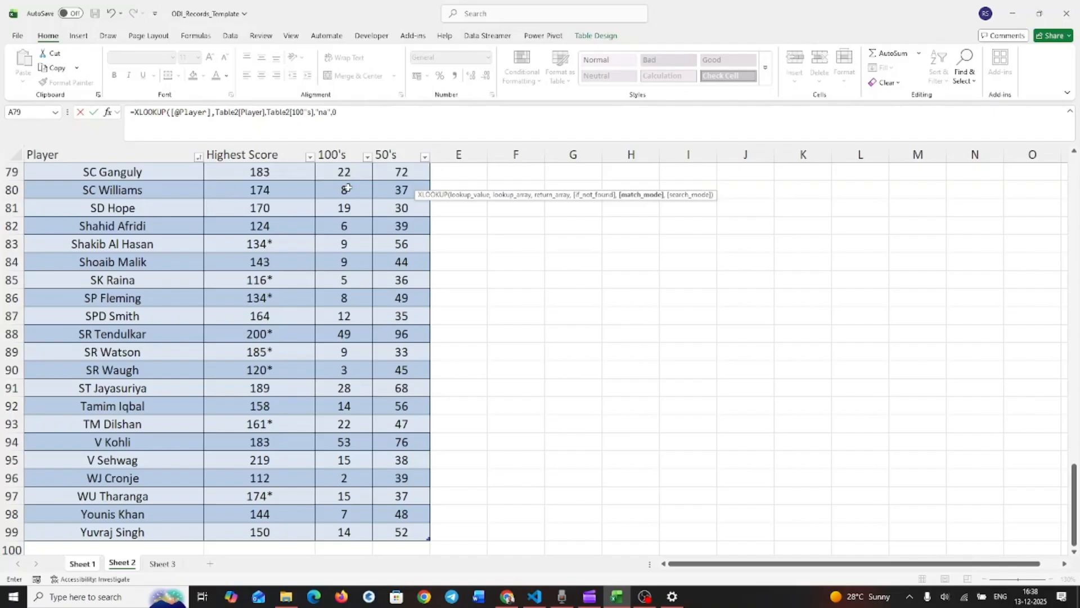
{"action": "type", "text": ")"}
{"action": "left_click", "coordinate": [396, 128]}
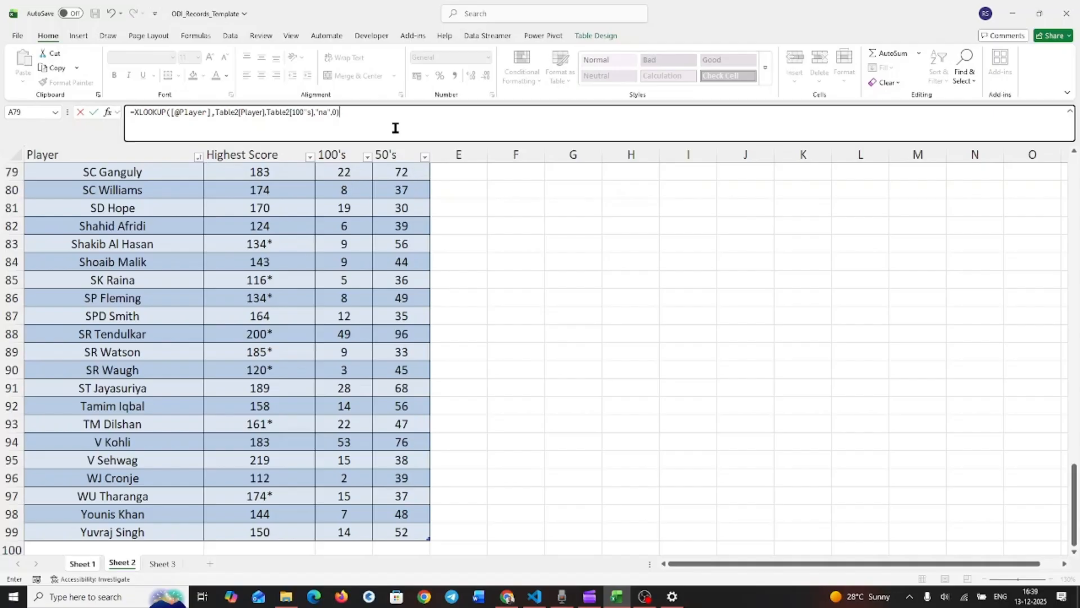
{"action": "key", "text": "Return"}
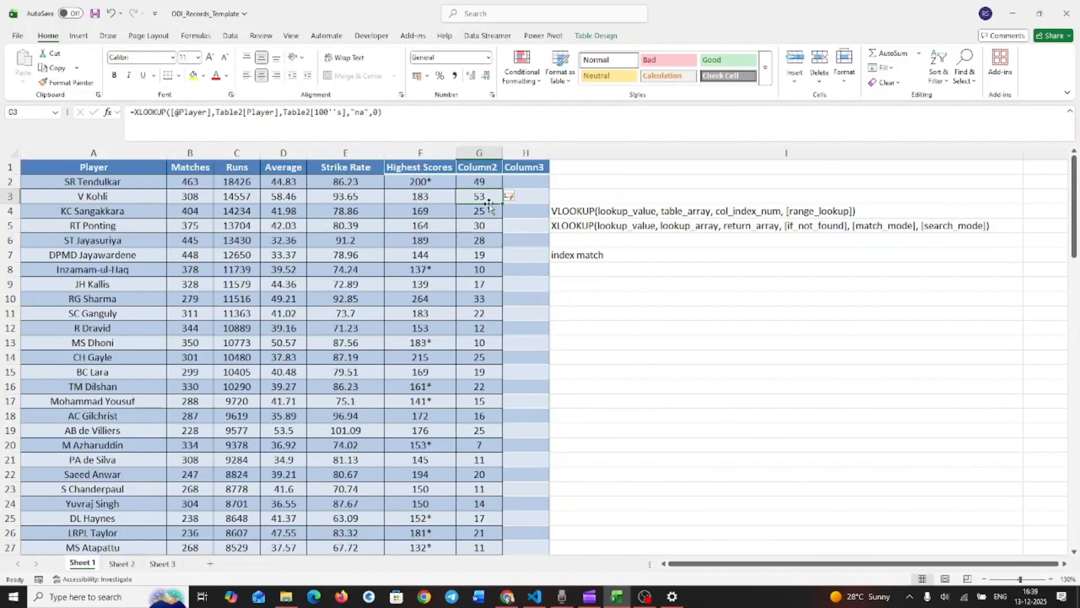
{"action": "left_click", "coordinate": [486, 180]}
{"action": "scroll", "coordinate": [461, 279], "scroll_direction": "down", "scroll_amount": 20}
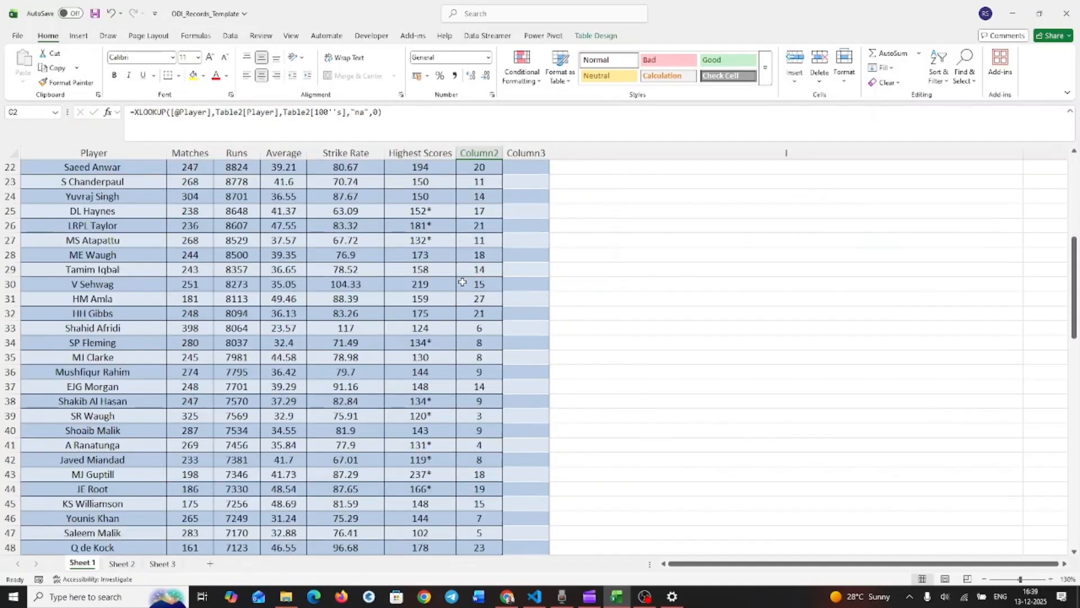
{"action": "scroll", "coordinate": [462, 282], "scroll_direction": "down", "scroll_amount": 2}
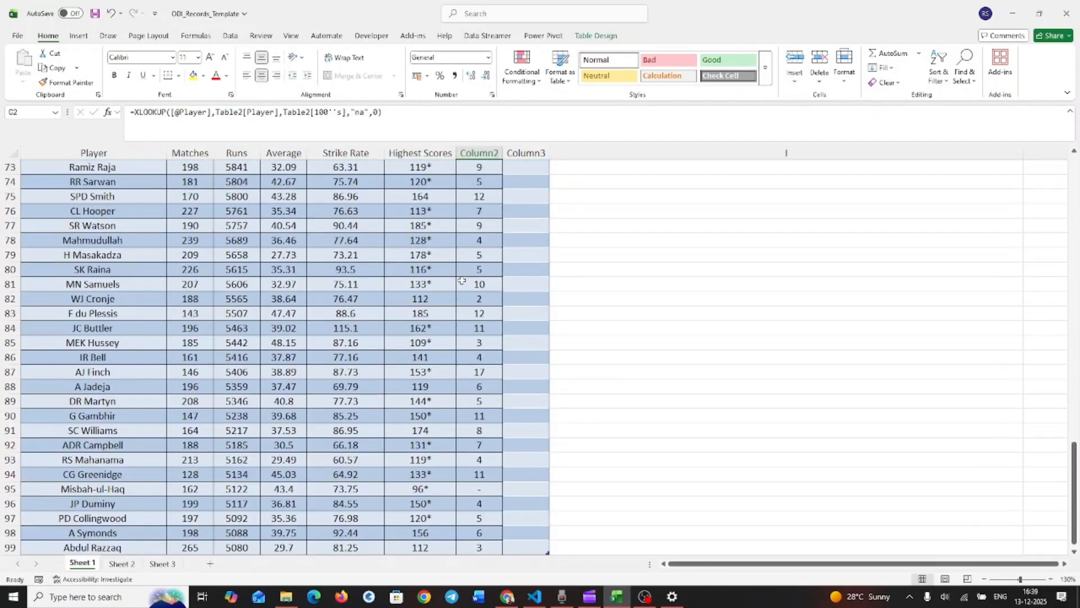
{"action": "scroll", "coordinate": [462, 280], "scroll_direction": "up", "scroll_amount": 20}
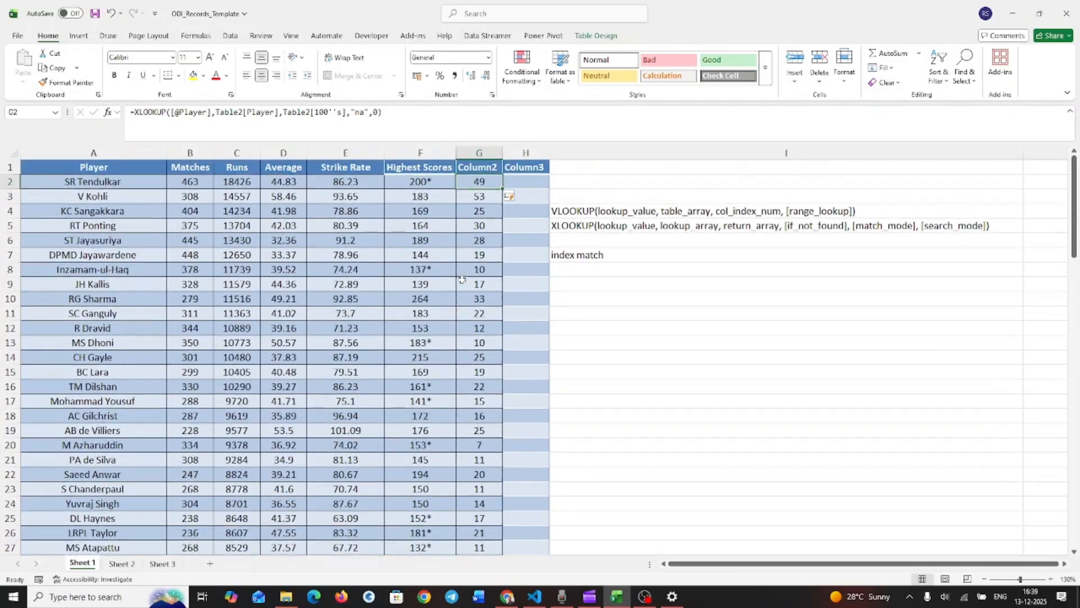
- Open Sheet 3 and review the INDEX and MATCH syntax notes and the player names in column A
{"action": "key", "text": "ctrl+Page_Down"}
{"action": "key", "text": "ctrl+Page_Down"}
{"action": "left_click", "coordinate": [683, 202]}
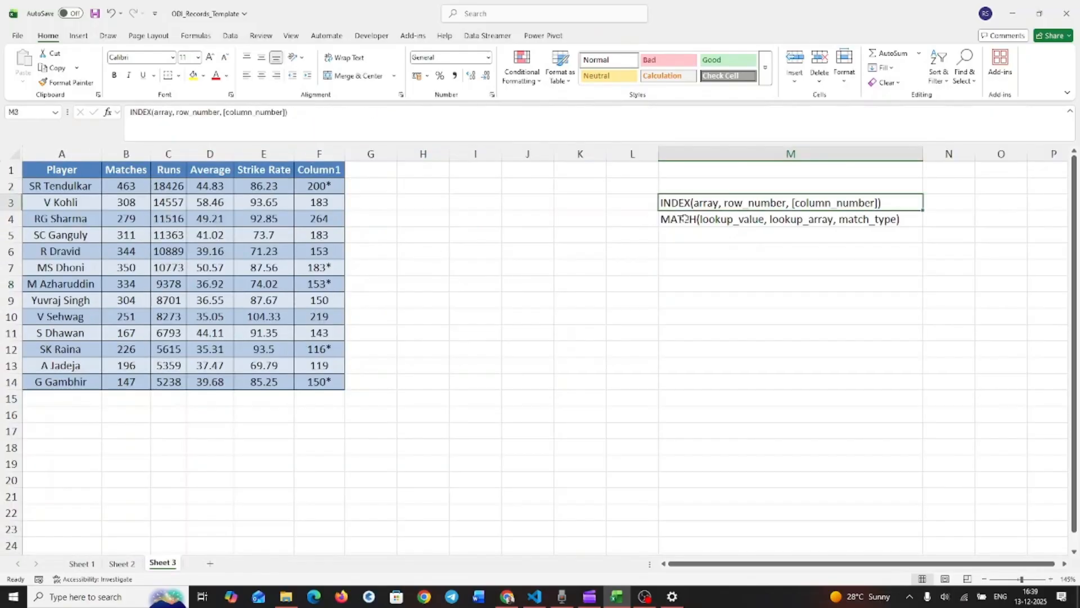
{"action": "left_click", "coordinate": [684, 218]}
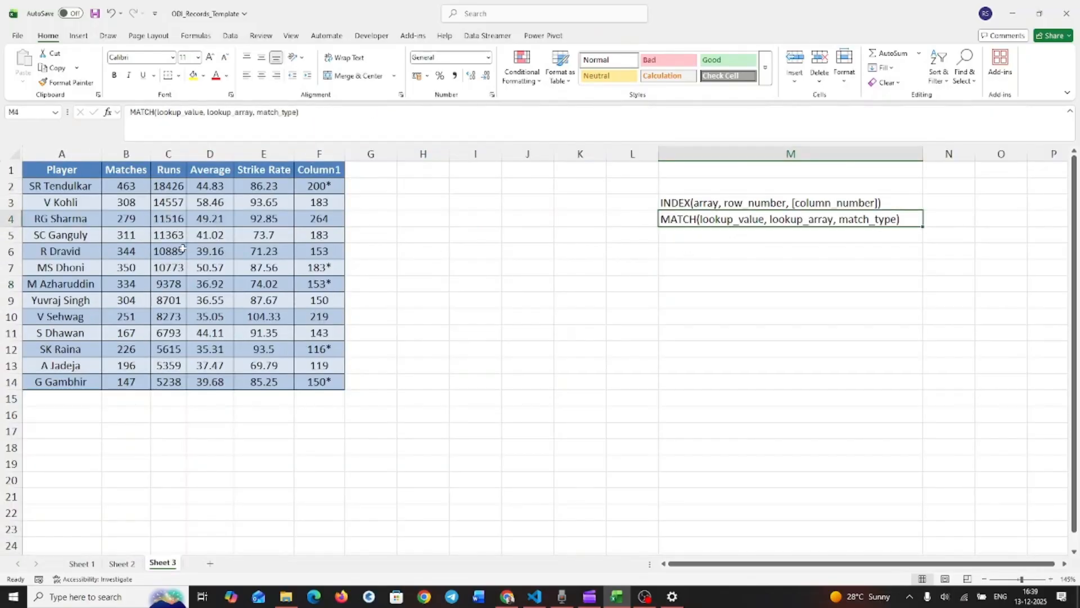
{"action": "left_click_drag", "start_coordinate": [50, 190], "coordinate": [52, 366]}
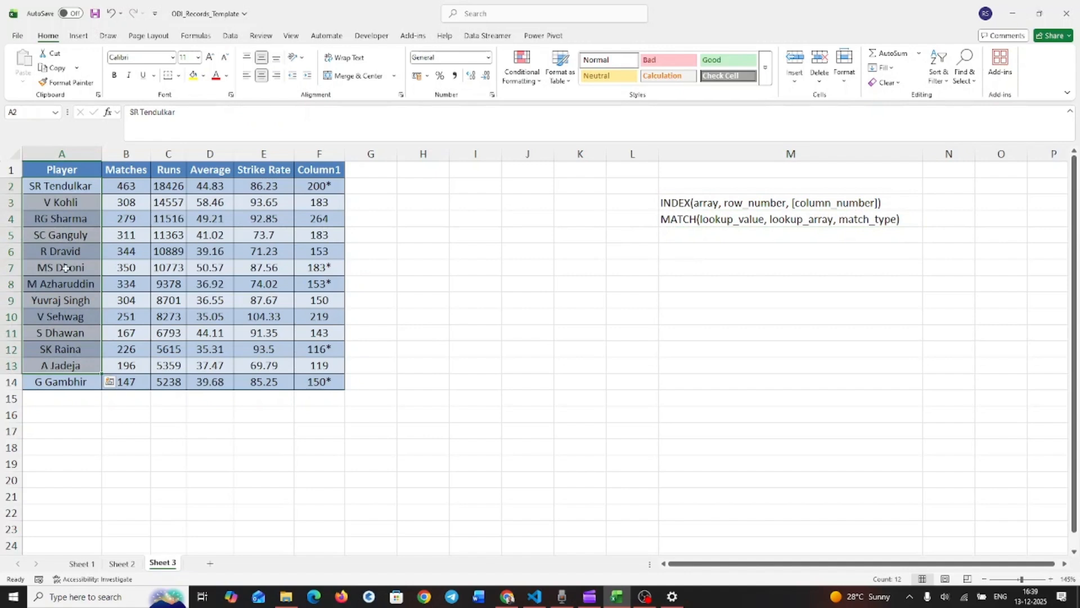
{"action": "left_click", "coordinate": [64, 267]}
- Begin an INDEX formula in cell M7 with the full player table A1:F14 as its array
{"action": "left_click", "coordinate": [740, 271]}
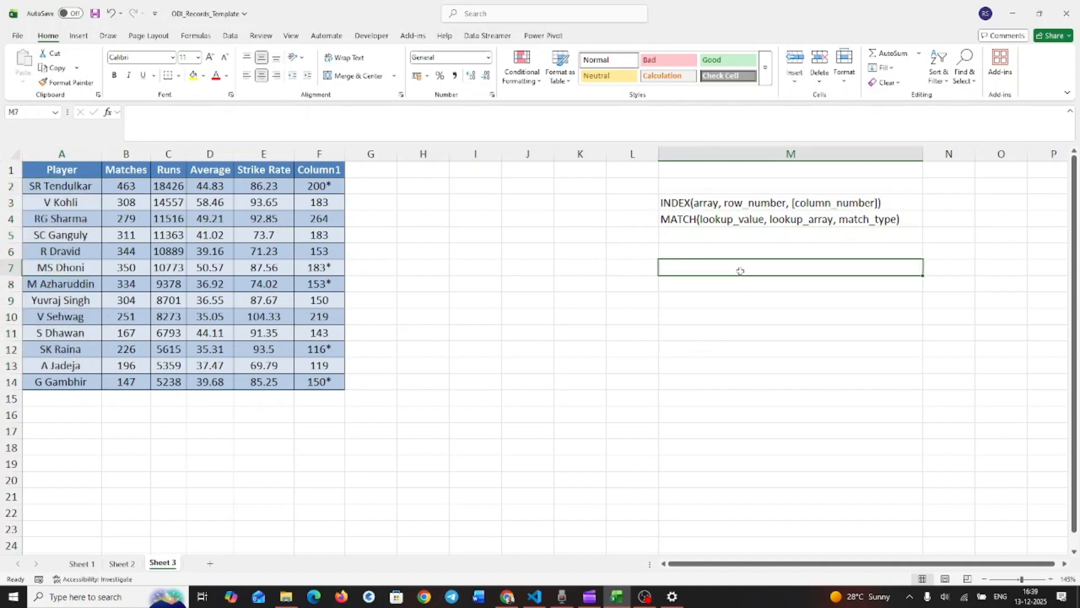
{"action": "type", "text": "=inde"}
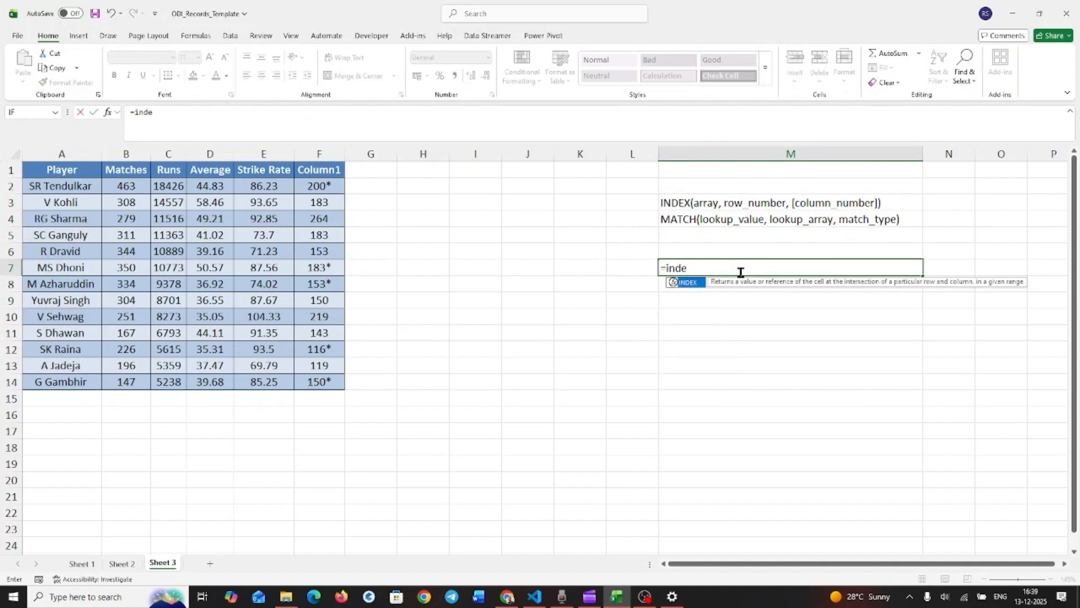
{"action": "key", "text": "Tab"}
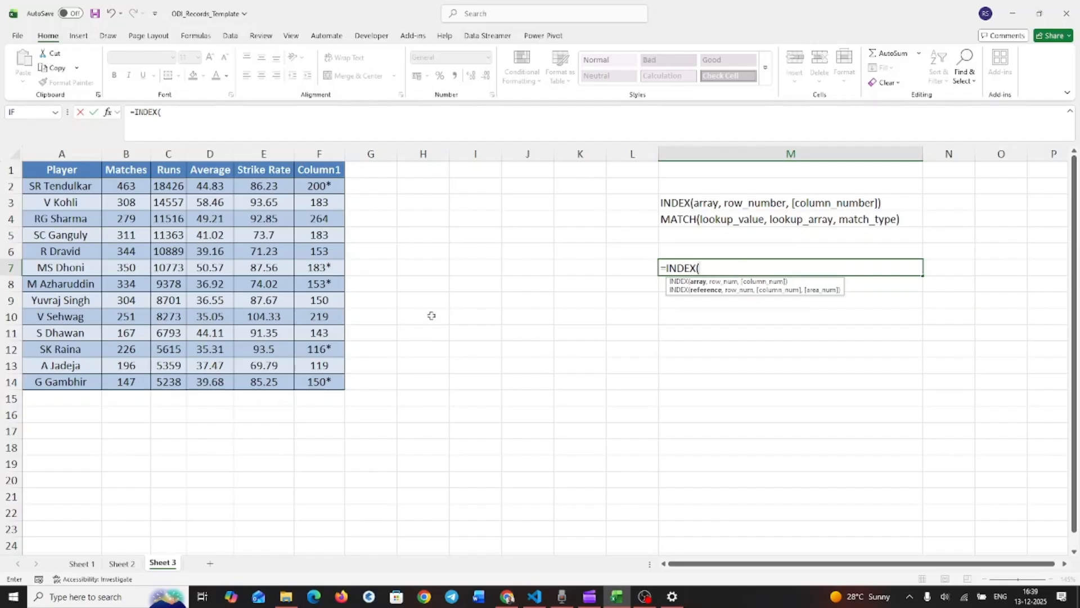
{"action": "left_click_drag", "start_coordinate": [68, 169], "coordinate": [323, 385]}
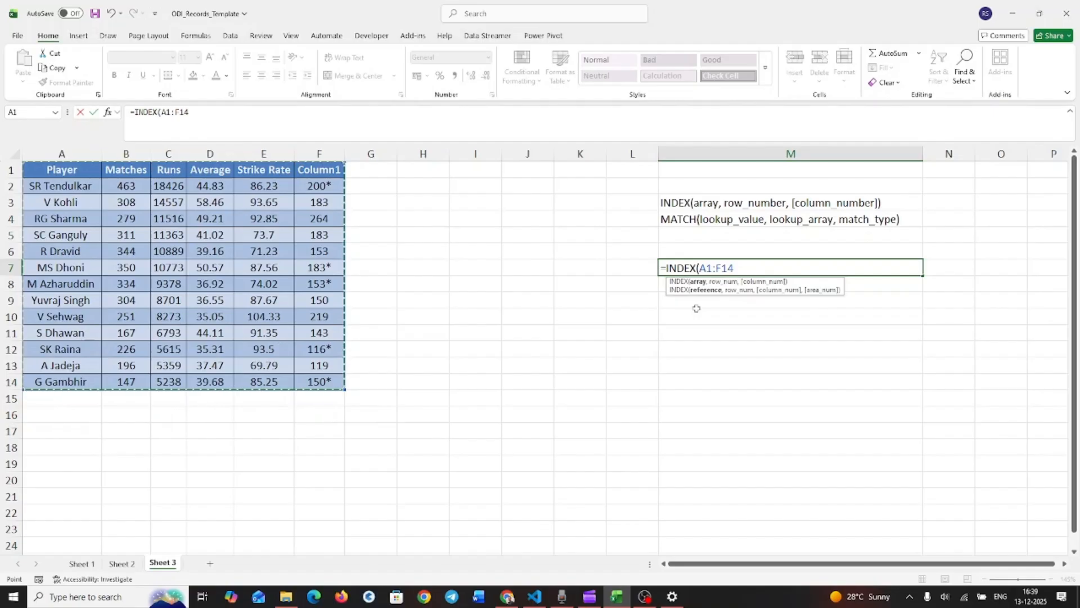
{"action": "type", "text": ","}
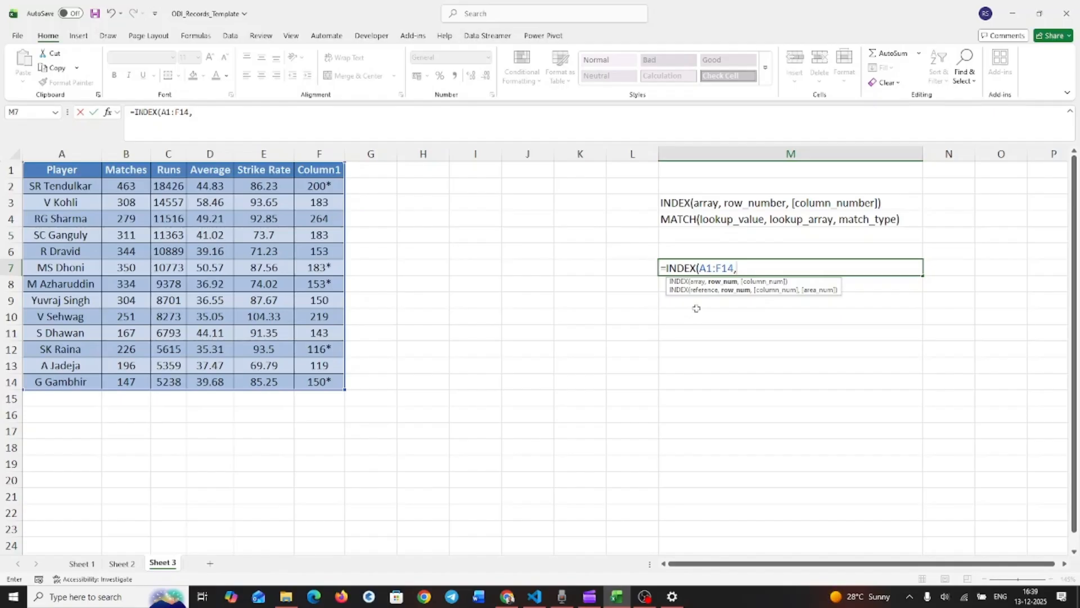
- Complete the INDEX formula in M7 with row number 3 and column number 3
{"action": "type", "text": "3,3"}
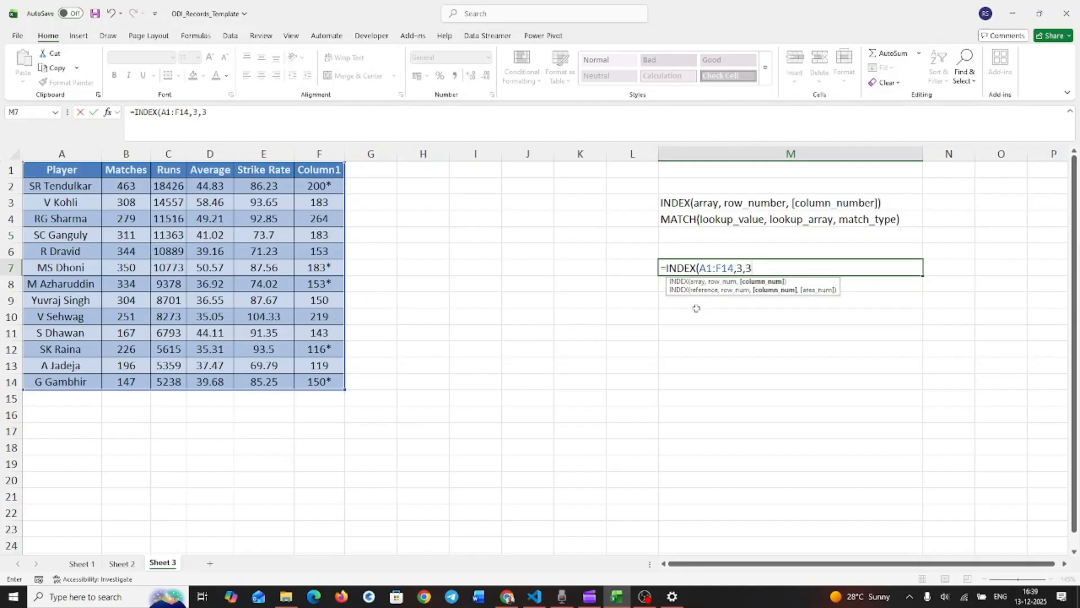
{"action": "type", "text": ")"}
{"action": "key", "text": "Return"}
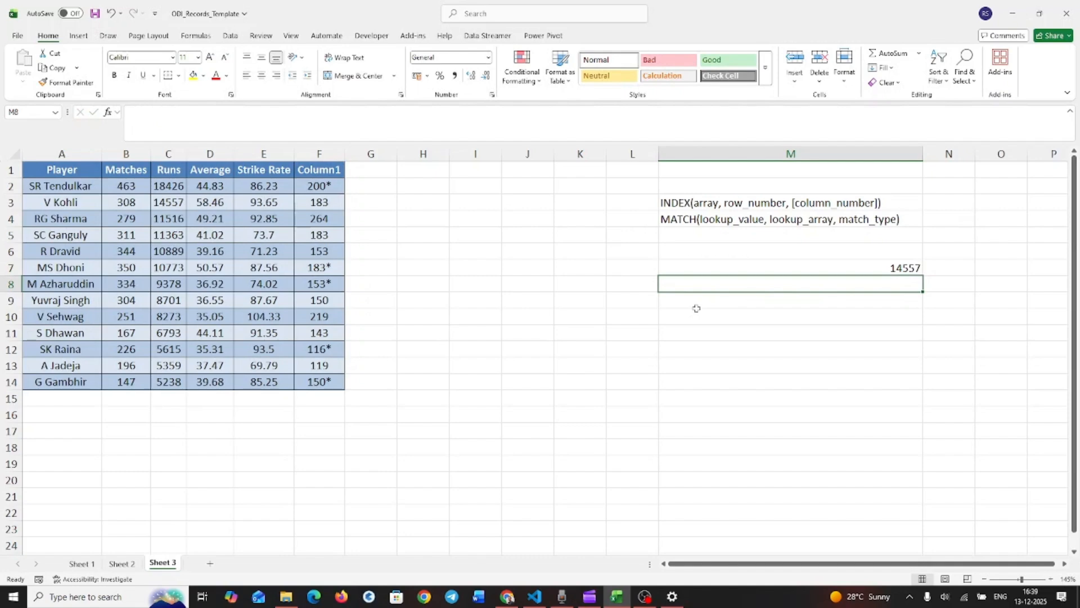
- Enter a MATCH formula in M8 that finds A7 in A2:A14 with match type 0, and review both formula results
{"action": "type", "text": "=mat"}
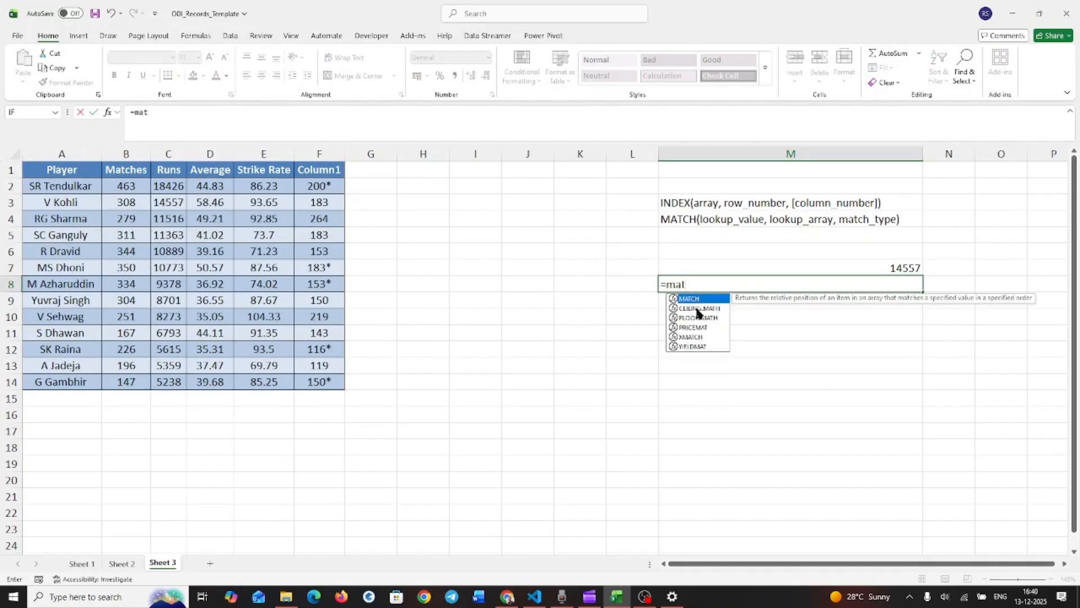
{"action": "key", "text": "Tab"}
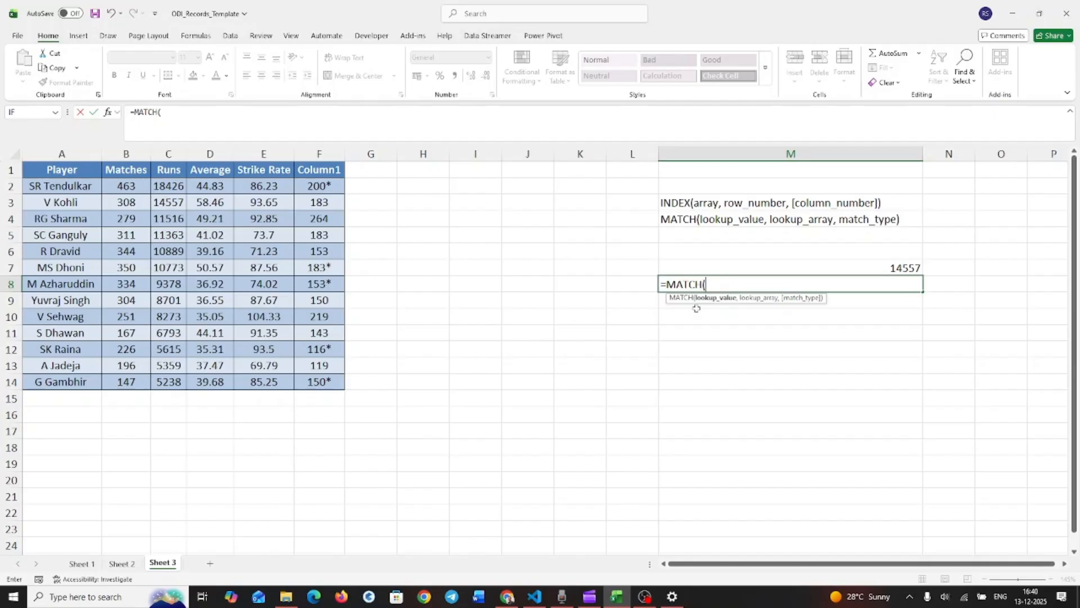
{"action": "left_click", "coordinate": [44, 267]}
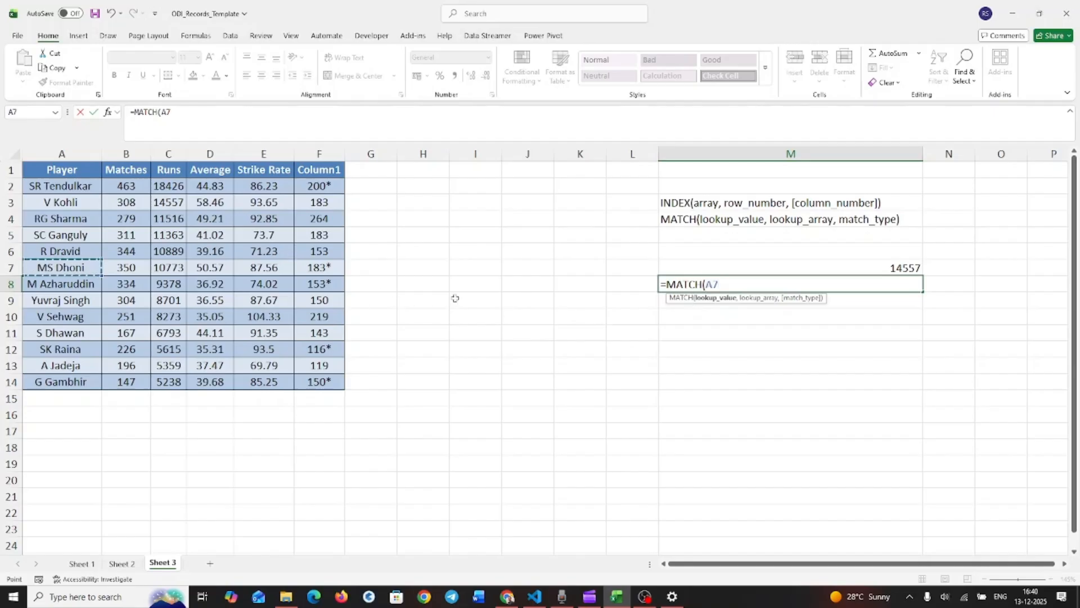
{"action": "type", "text": ","}
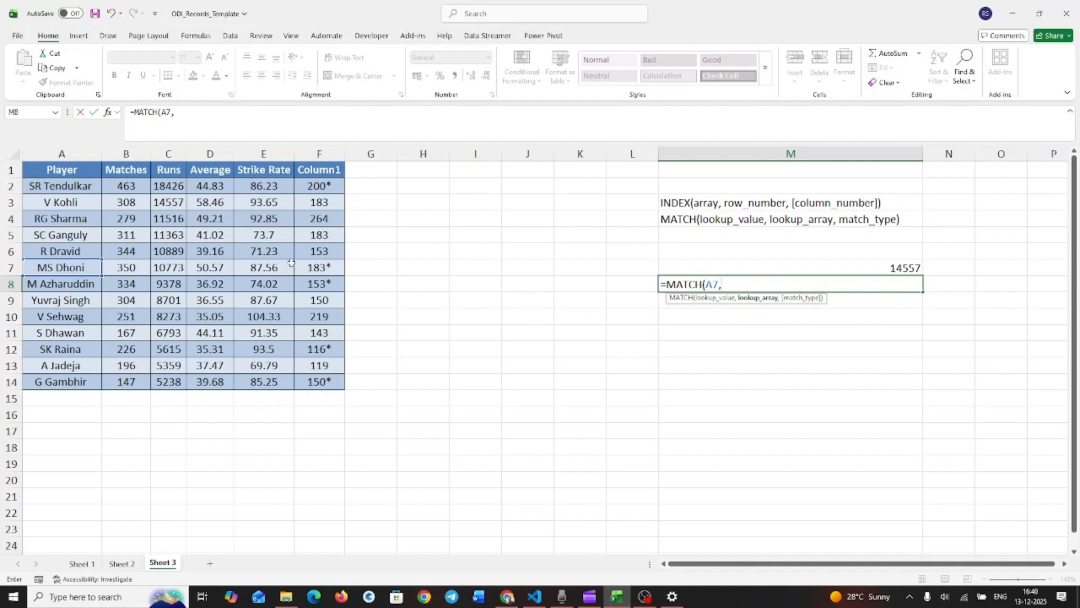
{"action": "left_click", "coordinate": [63, 187]}
{"action": "left_click_drag", "start_coordinate": [64, 195], "coordinate": [72, 380]}
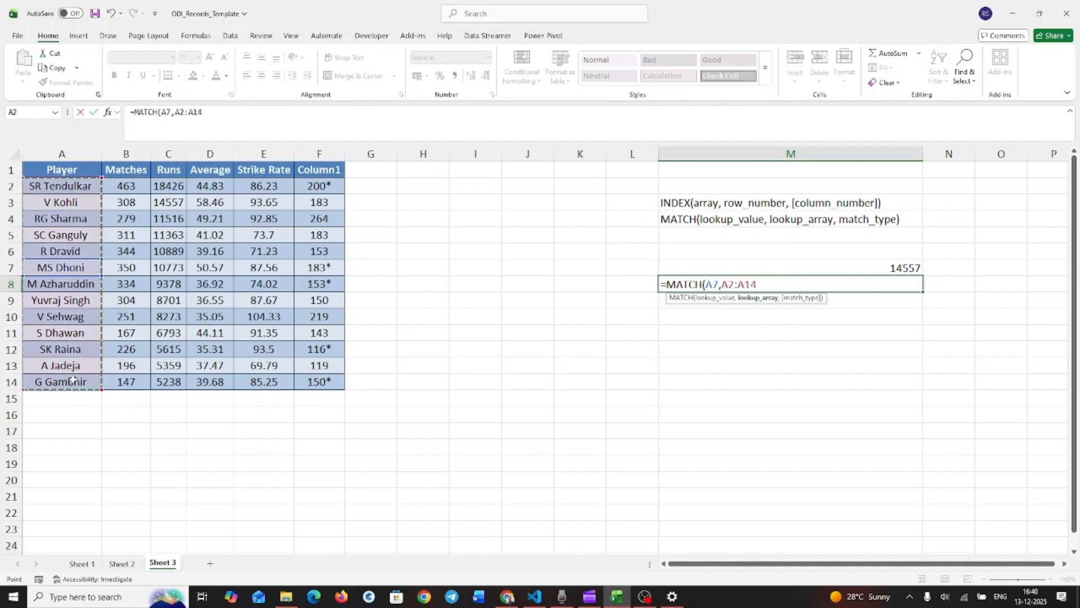
{"action": "type", "text": ","}
{"action": "type", "text": "0)"}
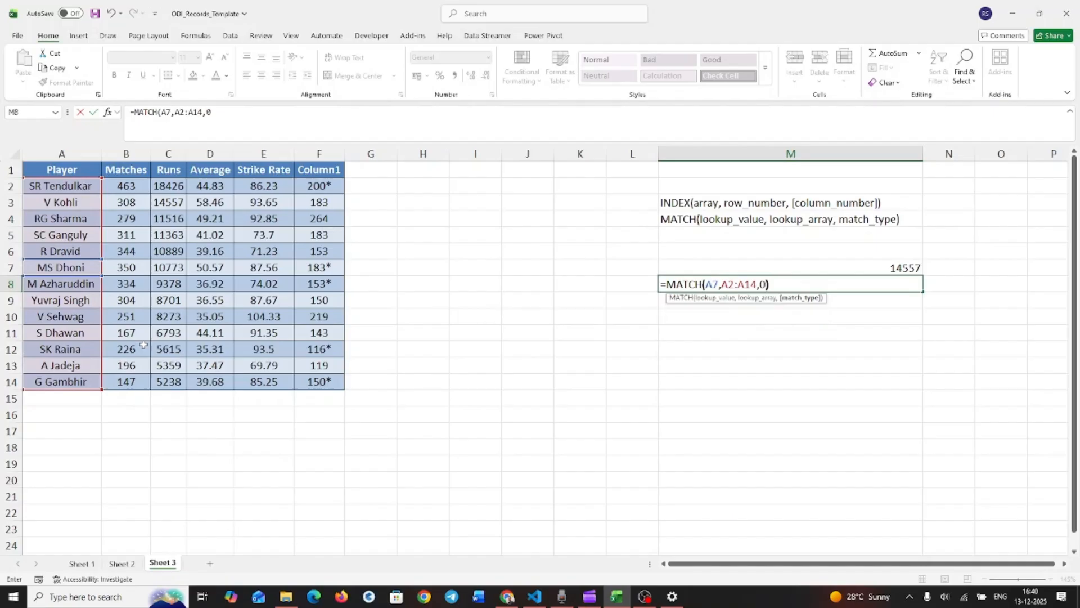
{"action": "key", "text": "Return"}
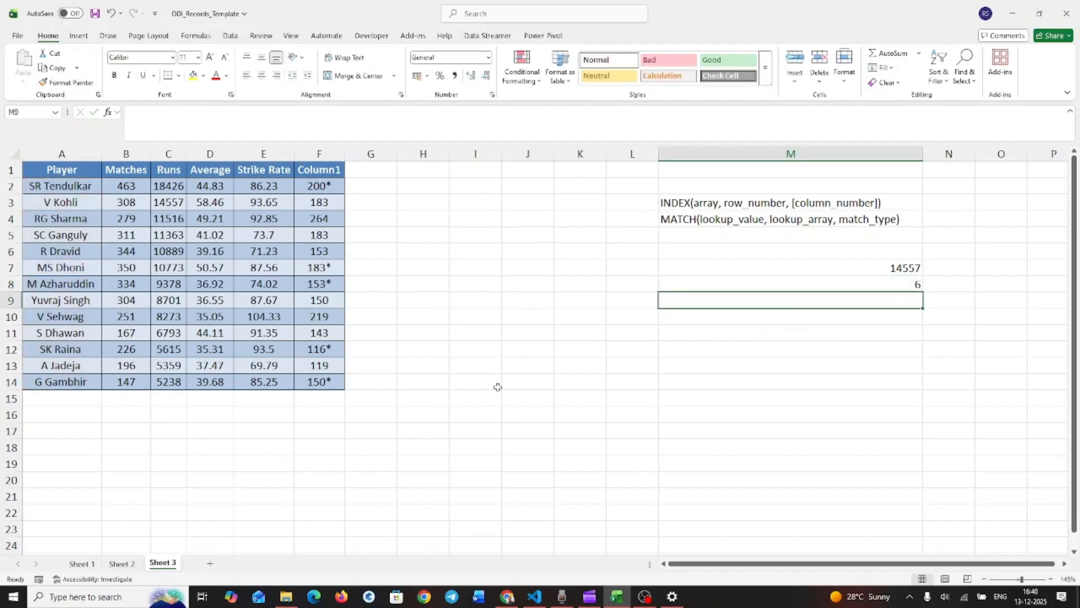
{"action": "left_click", "coordinate": [906, 285]}
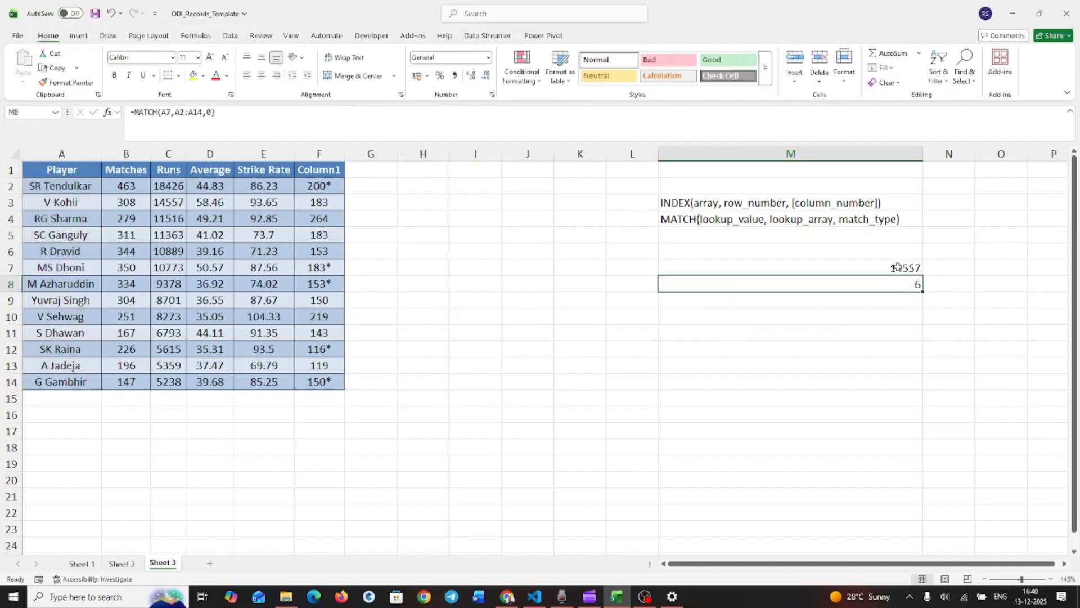
{"action": "left_click_drag", "start_coordinate": [897, 267], "coordinate": [901, 284]}
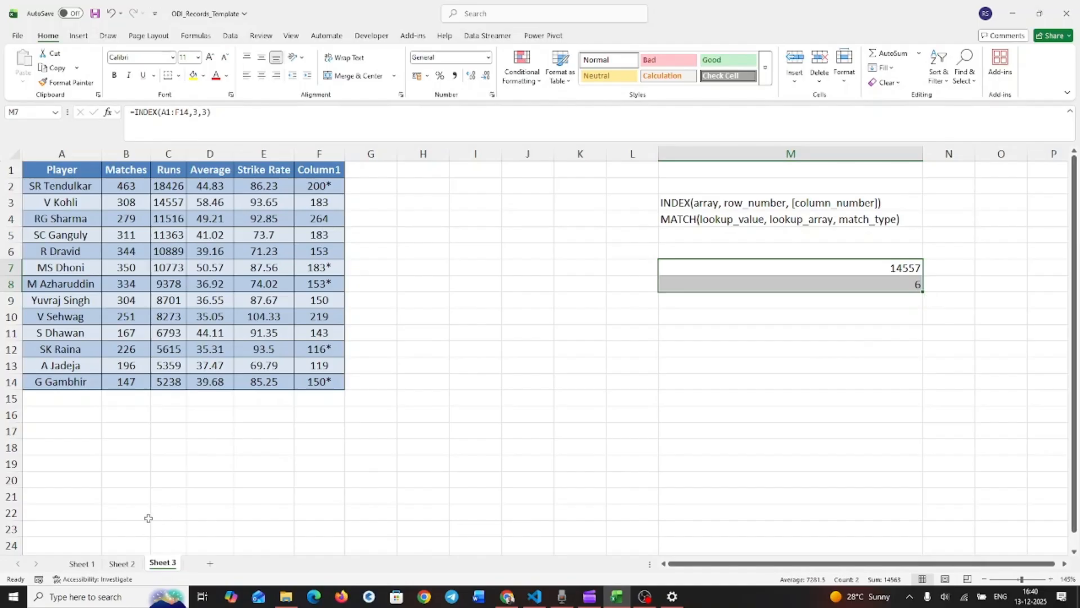
- Begin an INDEX formula in cell H2 of Sheet 1 with Sheet 2's entire table, including headers, as the array
{"action": "left_click", "coordinate": [117, 564]}
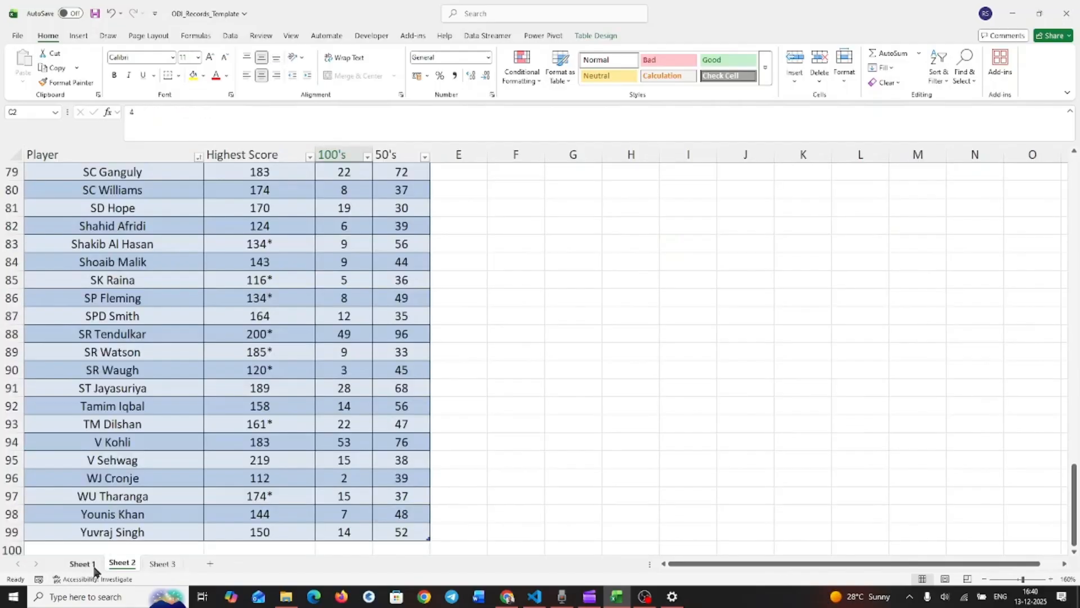
{"action": "left_click", "coordinate": [82, 564]}
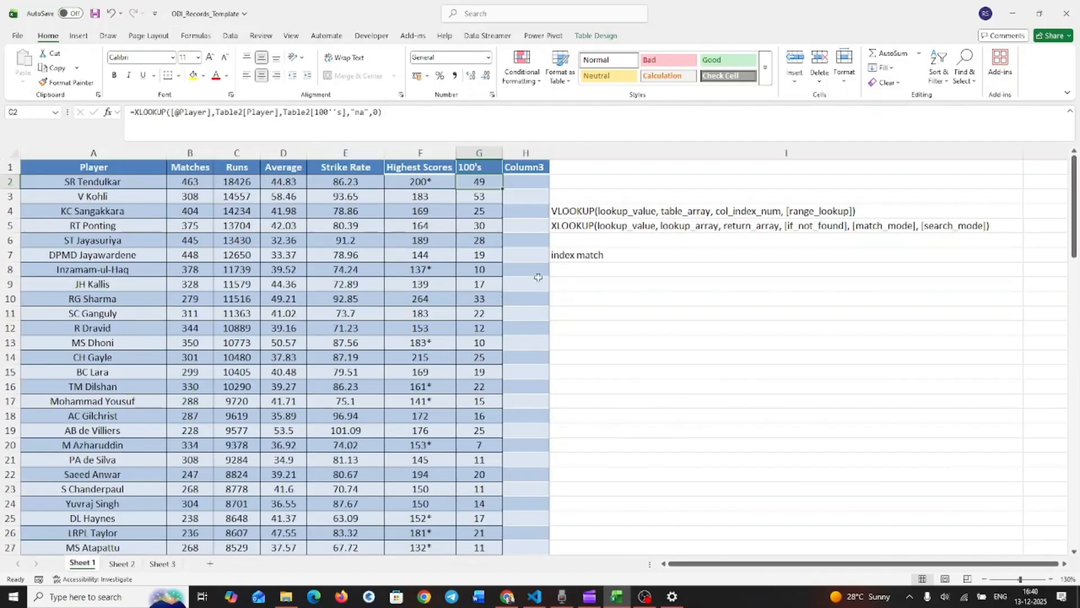
{"action": "left_click", "coordinate": [545, 181]}
{"action": "type", "text": "=index"}
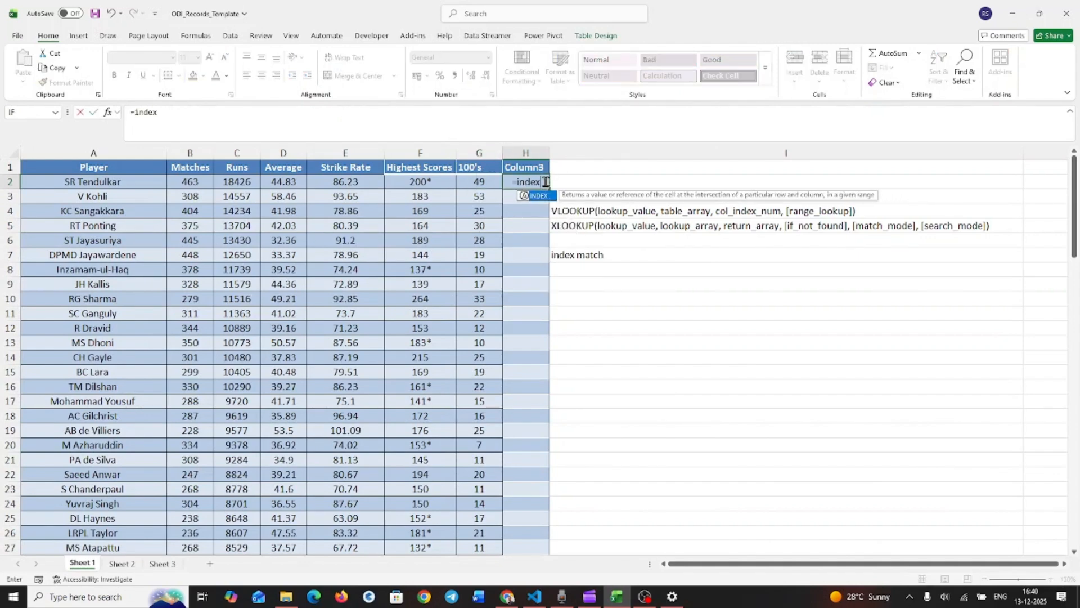
{"action": "key", "text": "Tab"}
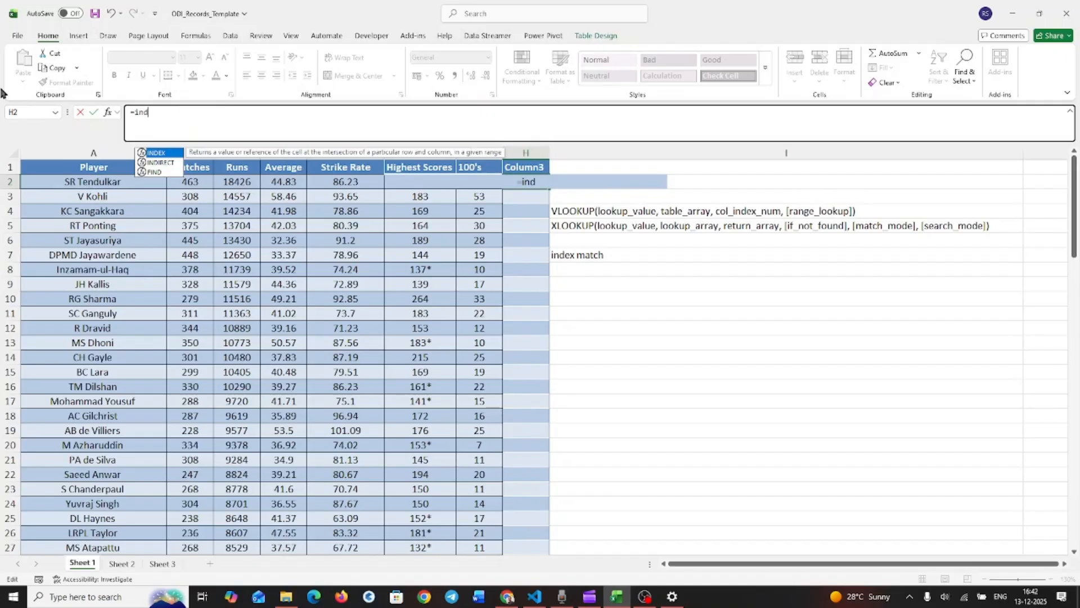
{"action": "type", "text": "ex"}
{"action": "key", "text": "Tab"}
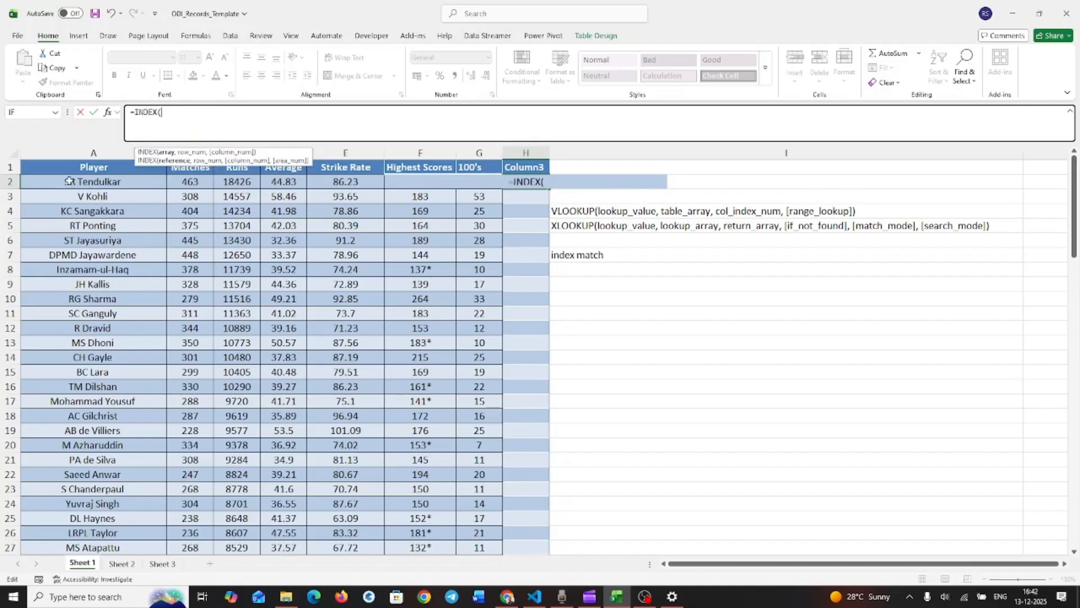
{"action": "left_click", "coordinate": [116, 183]}
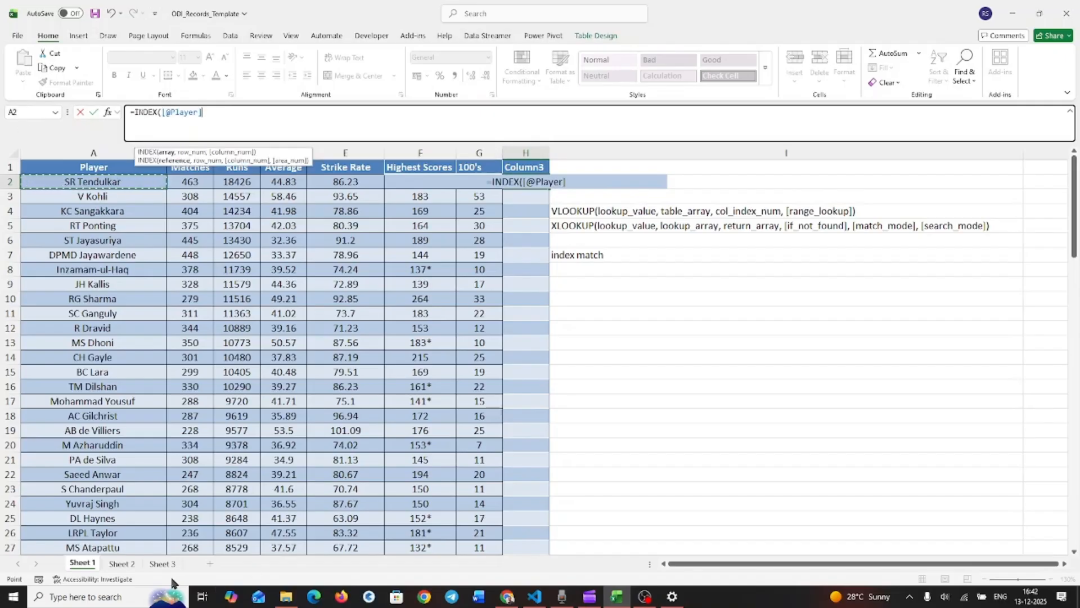
{"action": "left_click", "coordinate": [122, 563]}
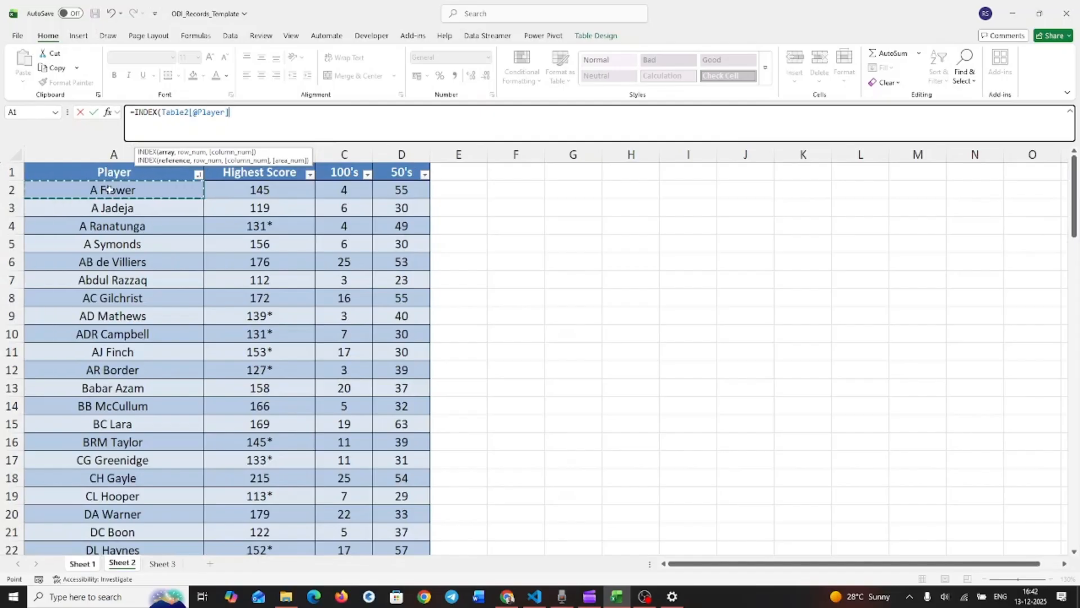
{"action": "left_click", "coordinate": [116, 169]}
{"action": "left_click_drag", "start_coordinate": [250, 388], "coordinate": [416, 513]}
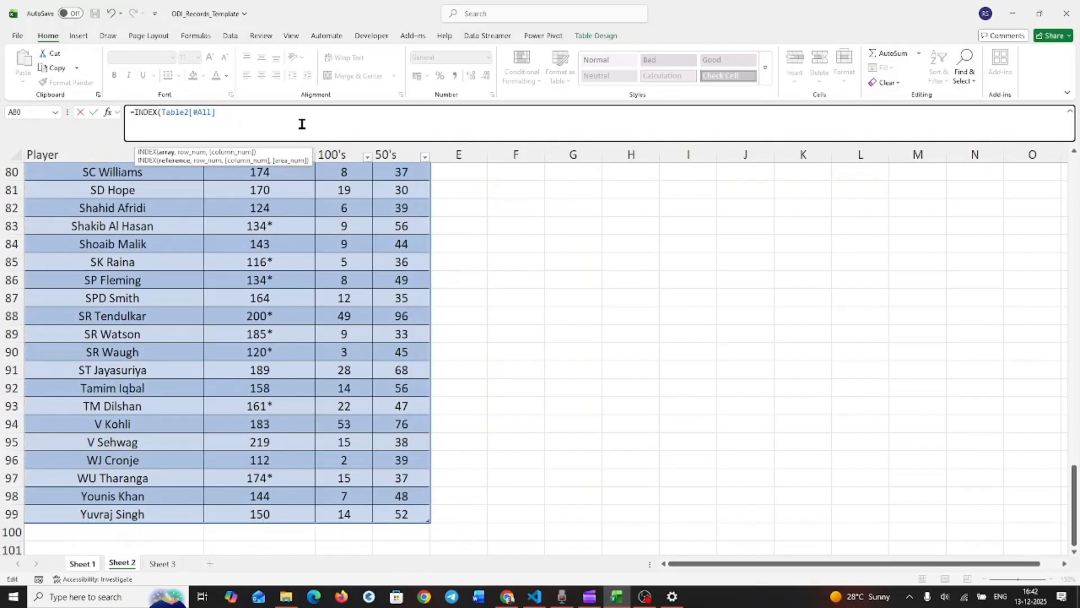
{"action": "type", "text": ","}
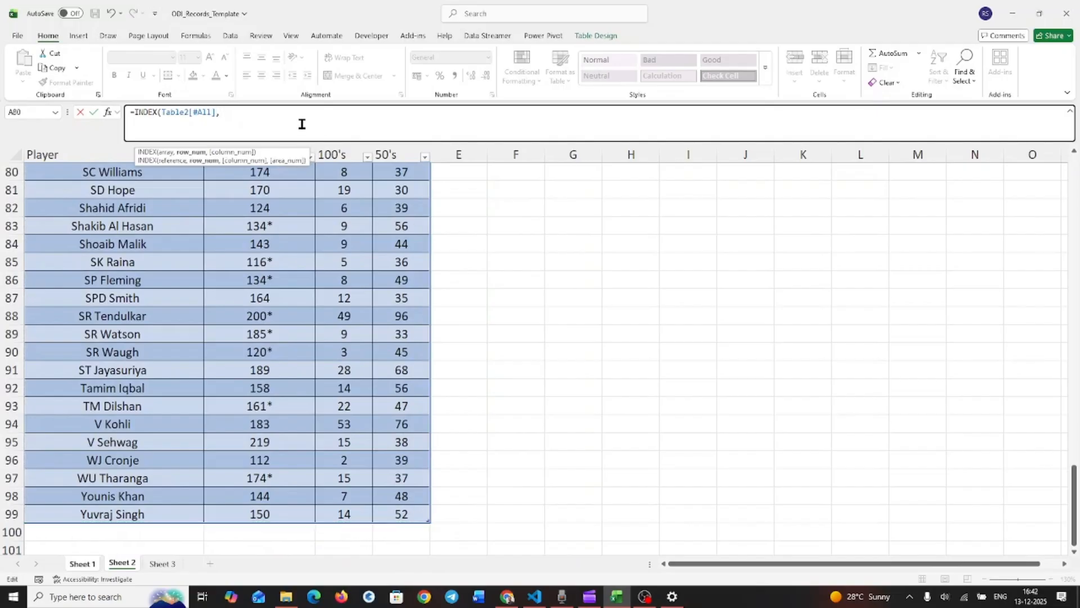
- Nest a MATCH function as the row number argument of the INDEX formula
{"action": "scroll", "coordinate": [338, 265], "scroll_direction": "up", "scroll_amount": 12}
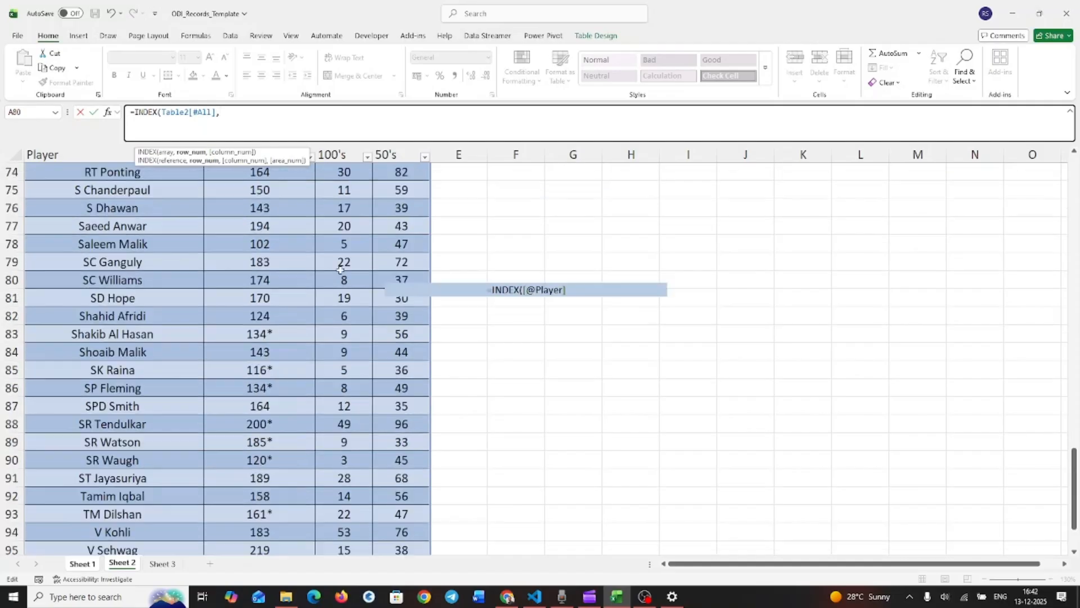
{"action": "type", "text": "m"}
{"action": "key", "text": "Tab"}
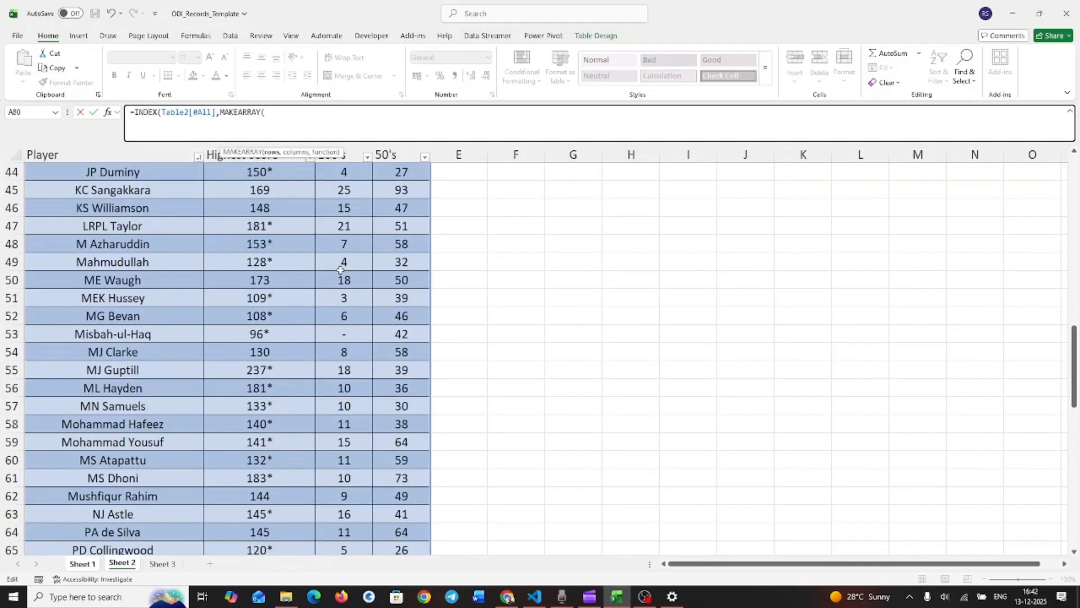
{"action": "key", "text": "BackSpace"}
{"action": "key", "text": "BackSpace"}
{"action": "key", "text": "BackSpace"}
{"action": "key", "text": "BackSpace"}
{"action": "key", "text": "BackSpace"}
{"action": "key", "text": "BackSpace"}
{"action": "key", "text": "BackSpace"}
{"action": "key", "text": "BackSpace"}
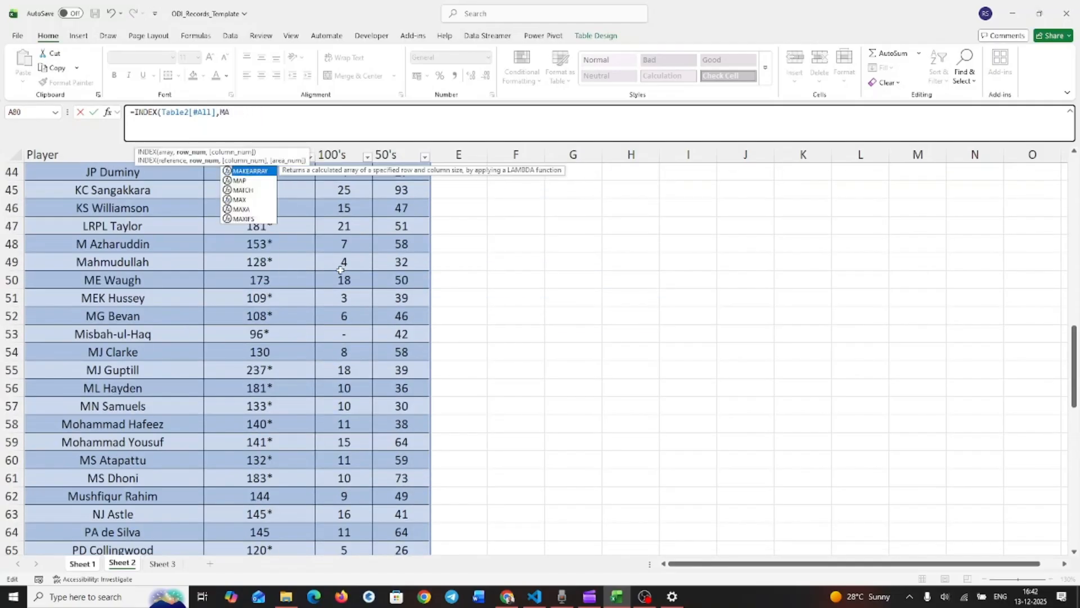
{"action": "key", "text": "Down"}
{"action": "key", "text": "Down"}
{"action": "key", "text": "Tab"}
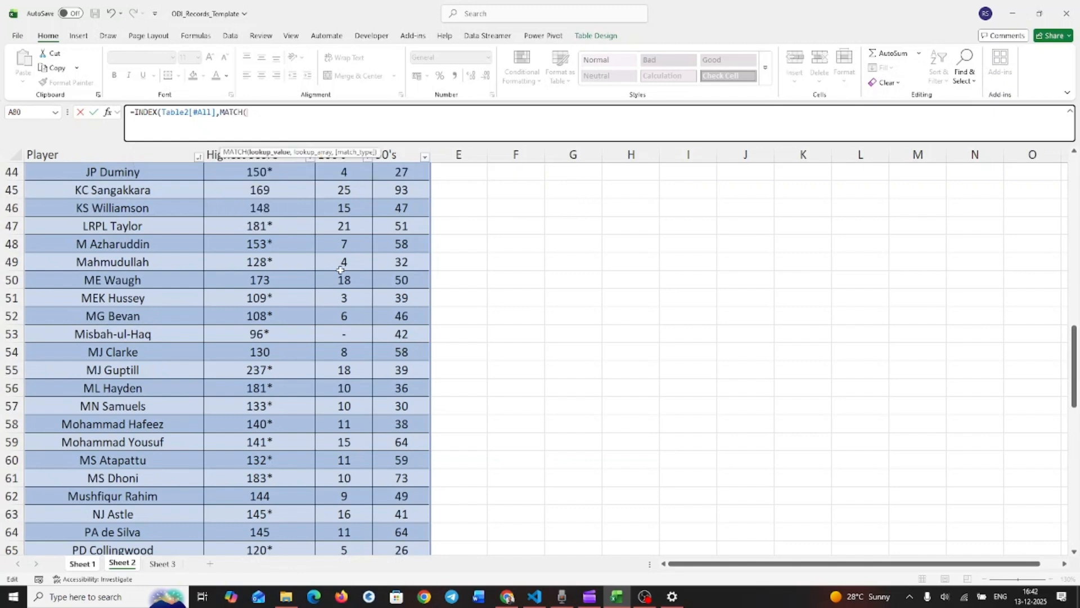
- Set MATCH's lookup value to Sheet 1's Player cell A2 and its lookup array to Sheet 2's Player column
{"action": "scroll", "coordinate": [340, 270], "scroll_direction": "up", "scroll_amount": 14}
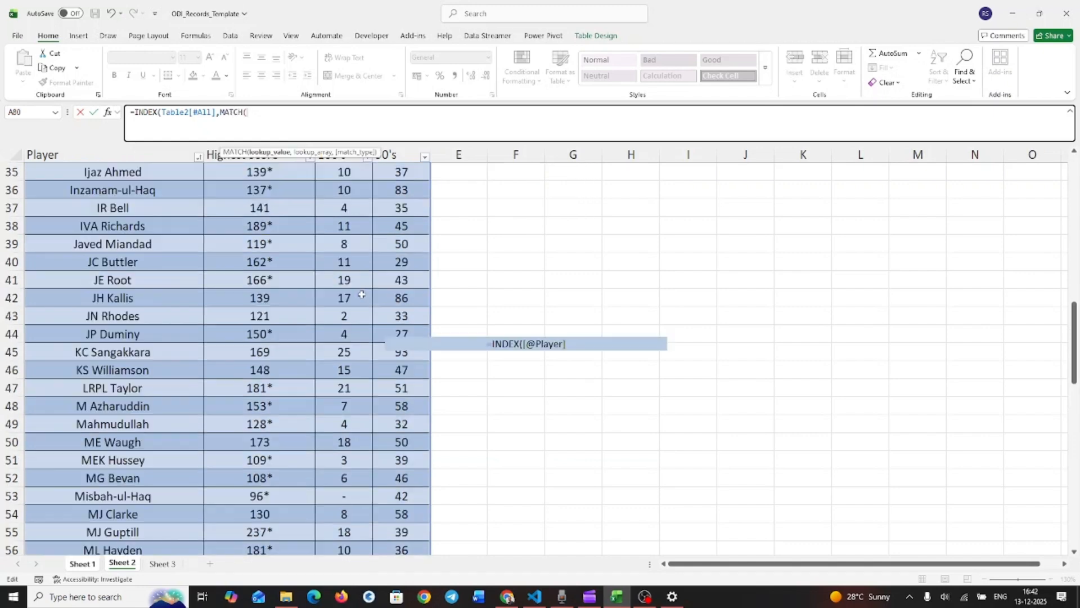
{"action": "left_click", "coordinate": [83, 563]}
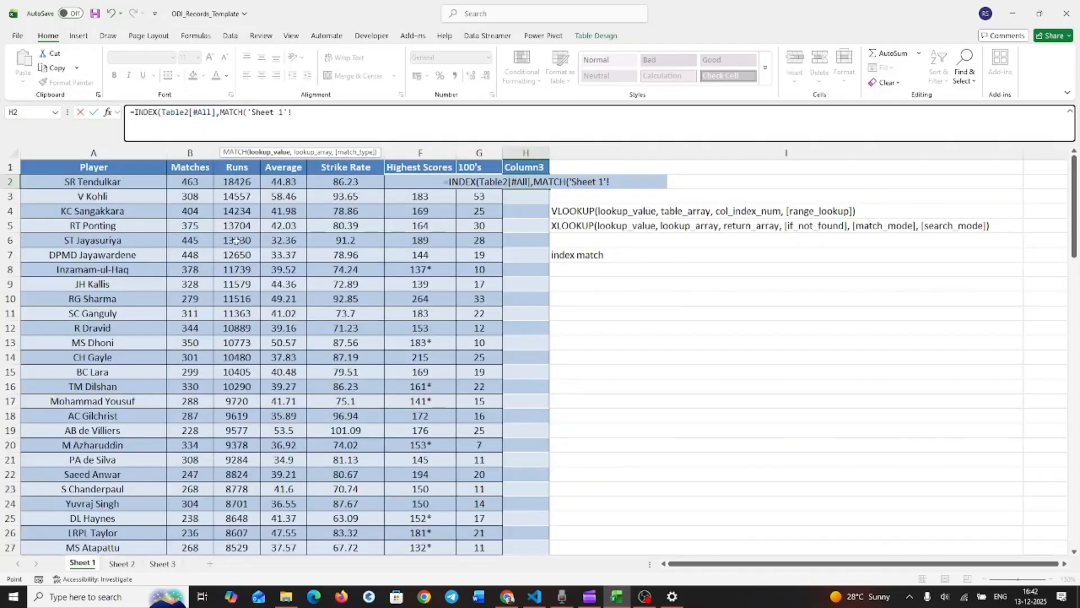
{"action": "left_click", "coordinate": [140, 183]}
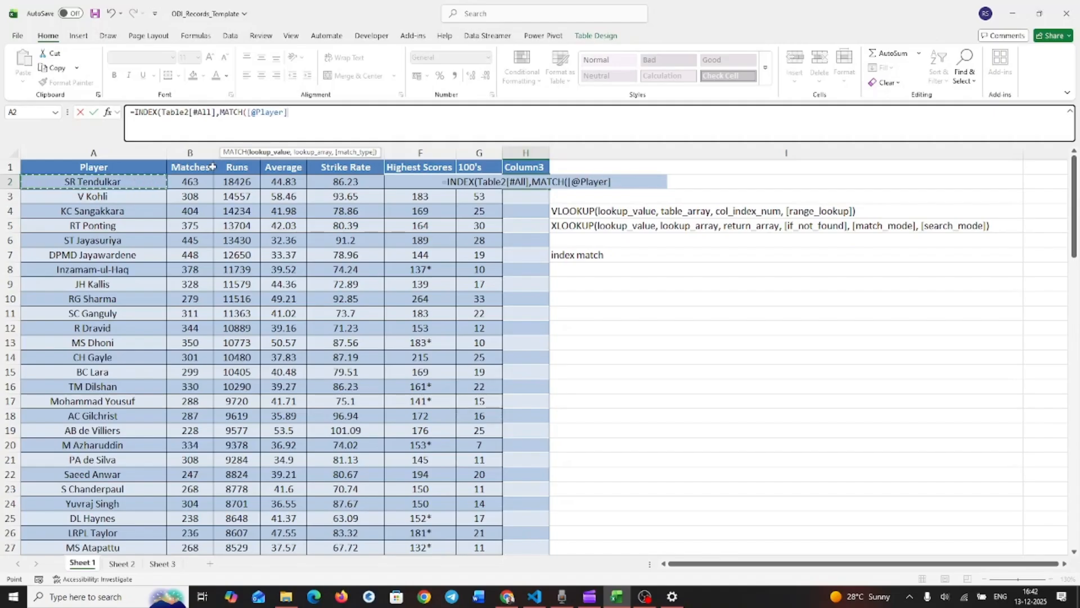
{"action": "type", "text": ","}
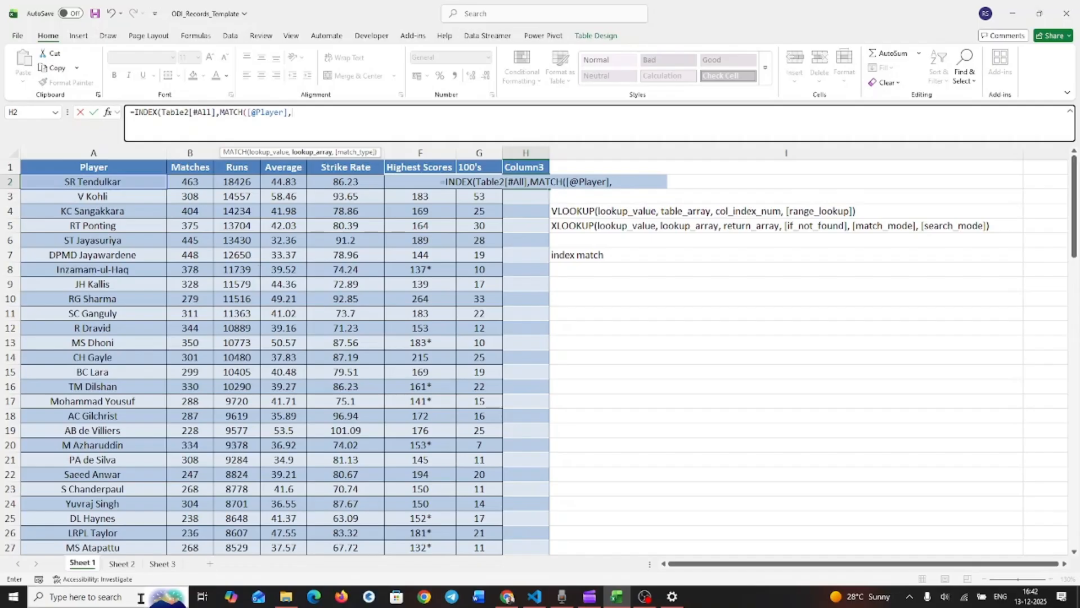
{"action": "left_click", "coordinate": [130, 563]}
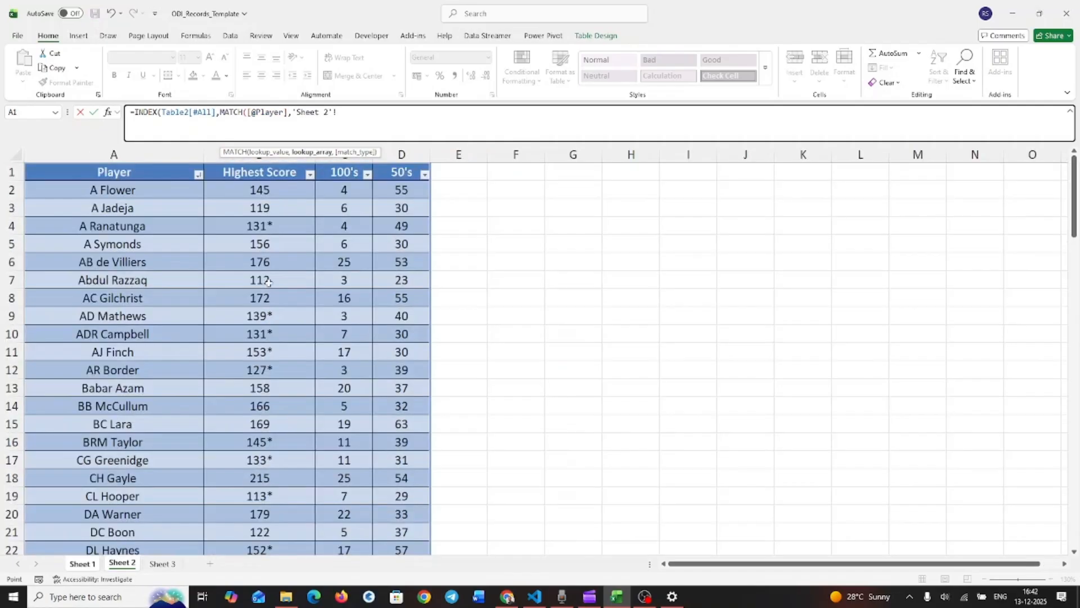
{"action": "left_click", "coordinate": [135, 192]}
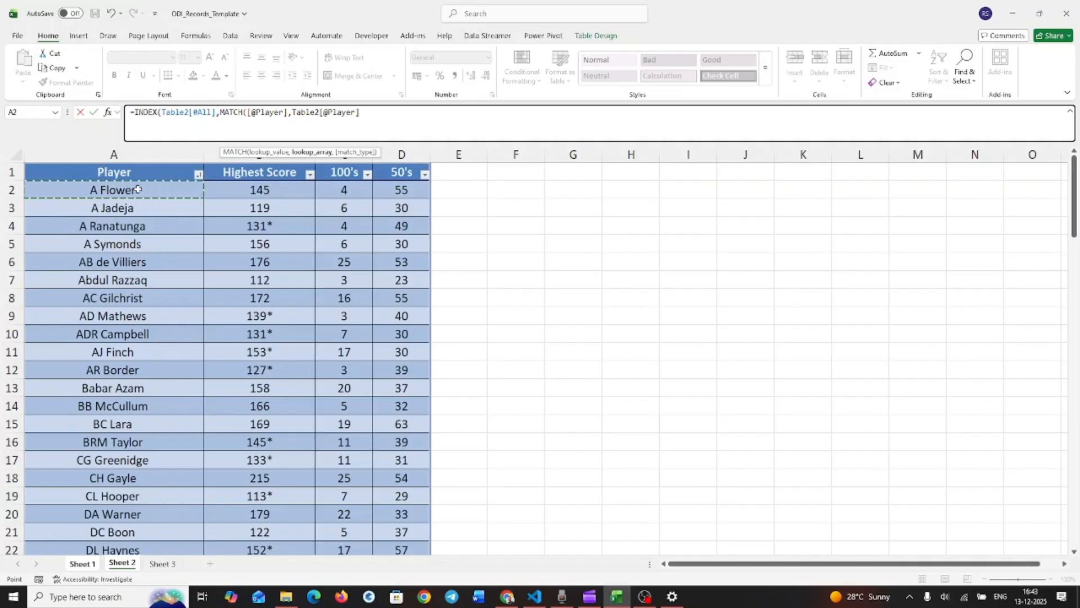
{"action": "key", "text": "ctrl+shift+Down"}
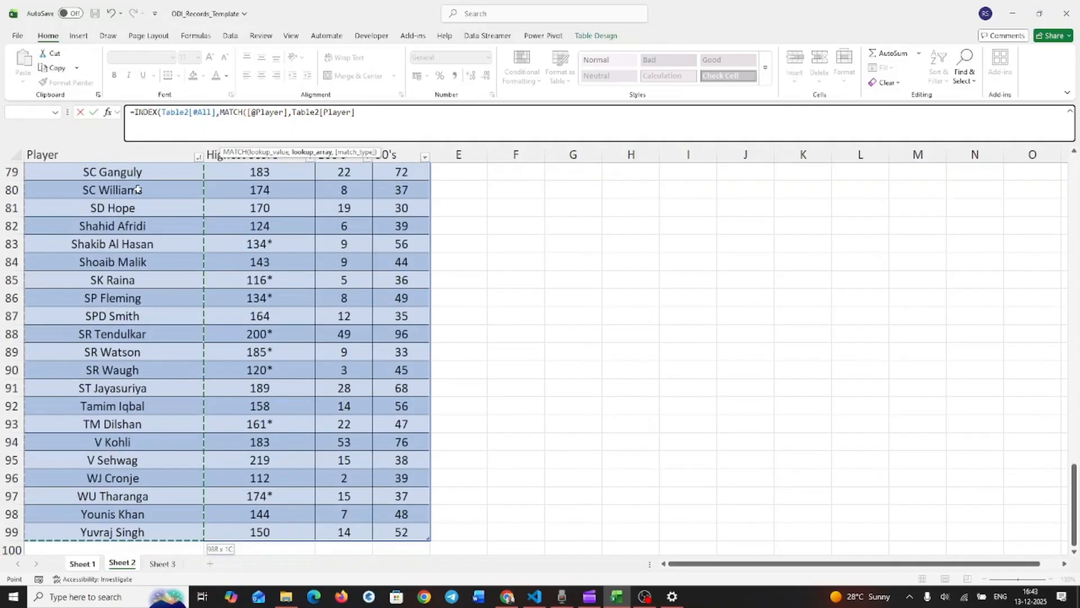
{"action": "type", "text": ","}
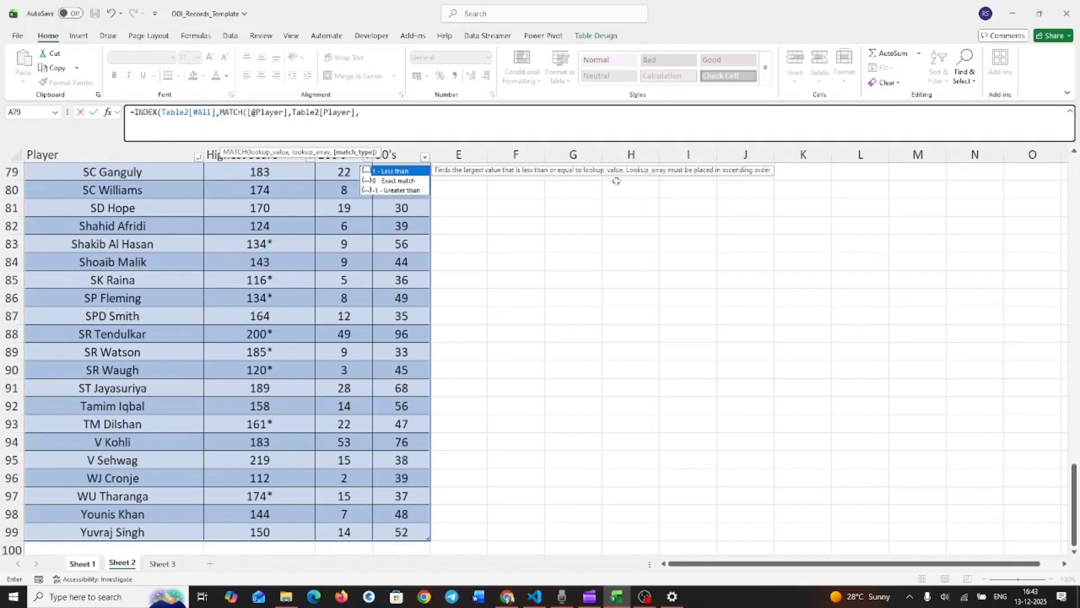
- Set MATCH's match type to 0 and INDEX's column number to 4, and complete the formula
{"action": "type", "text": "0"}
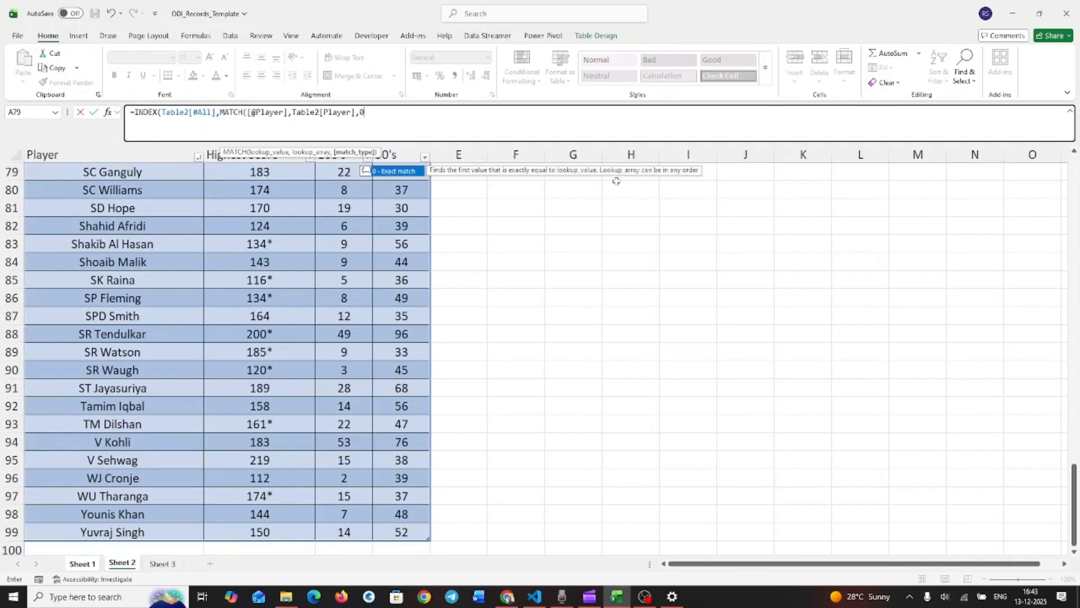
{"action": "type", "text": ")"}
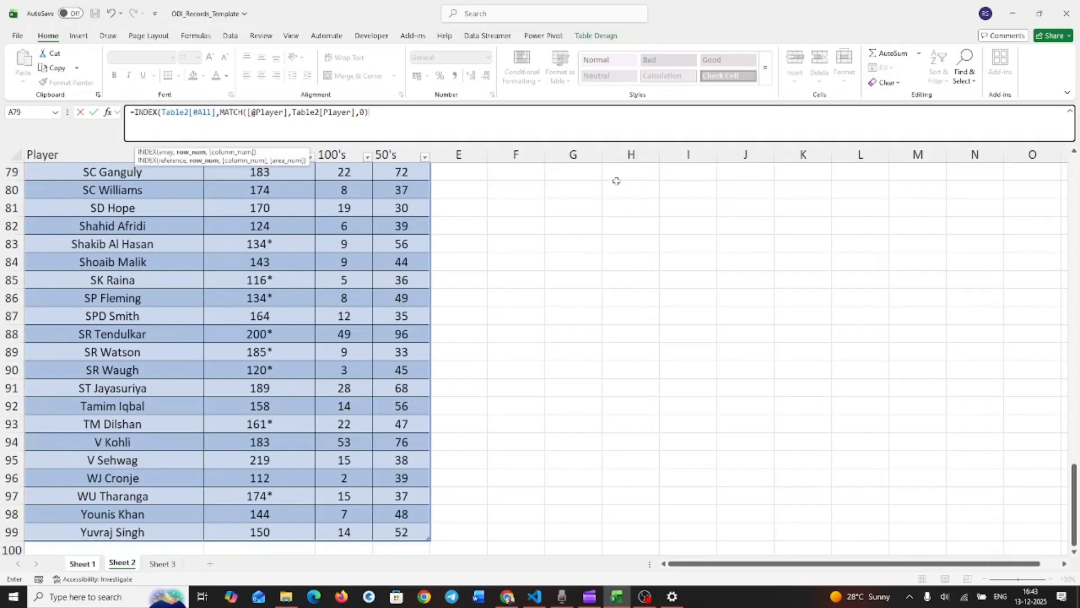
{"action": "type", "text": ",4)"}
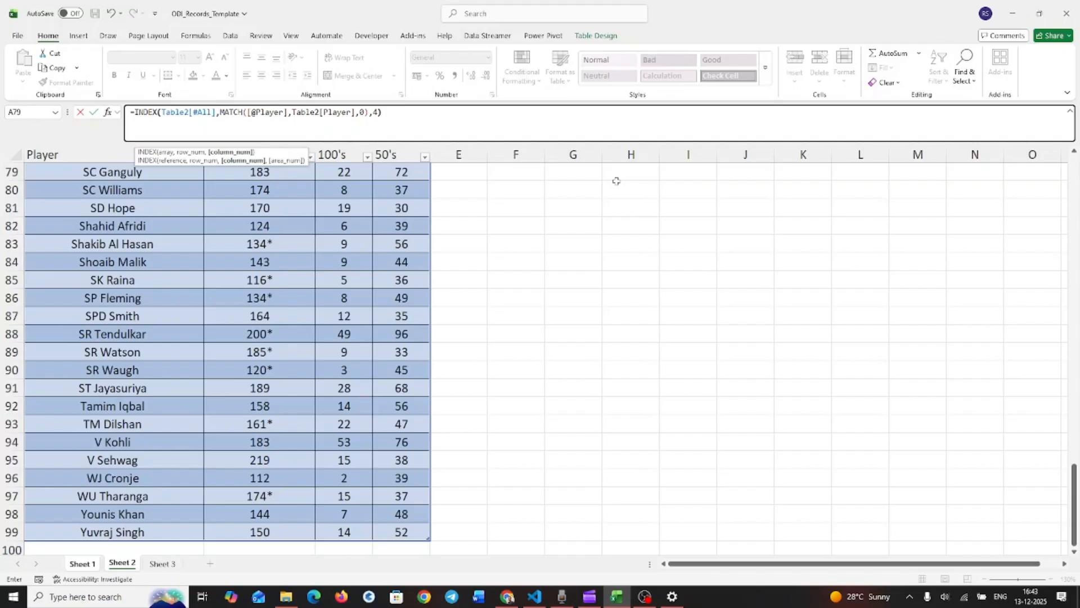
{"action": "key", "text": "Return"}
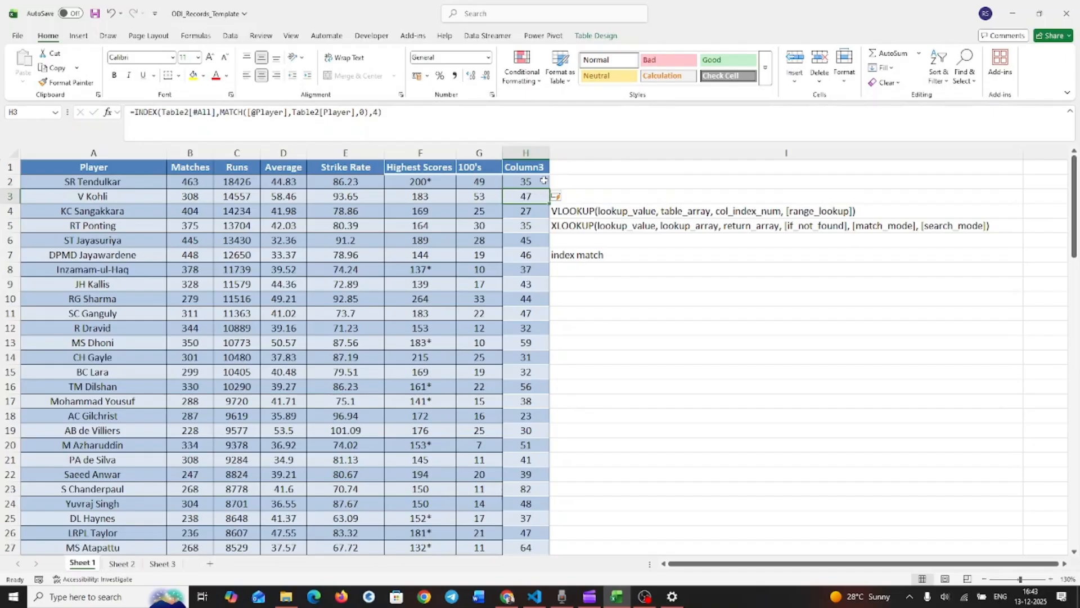
- Rename the Column3 header in H1 to 50's
{"action": "left_click", "coordinate": [529, 167]}
{"action": "double_click", "coordinate": [528, 167]}
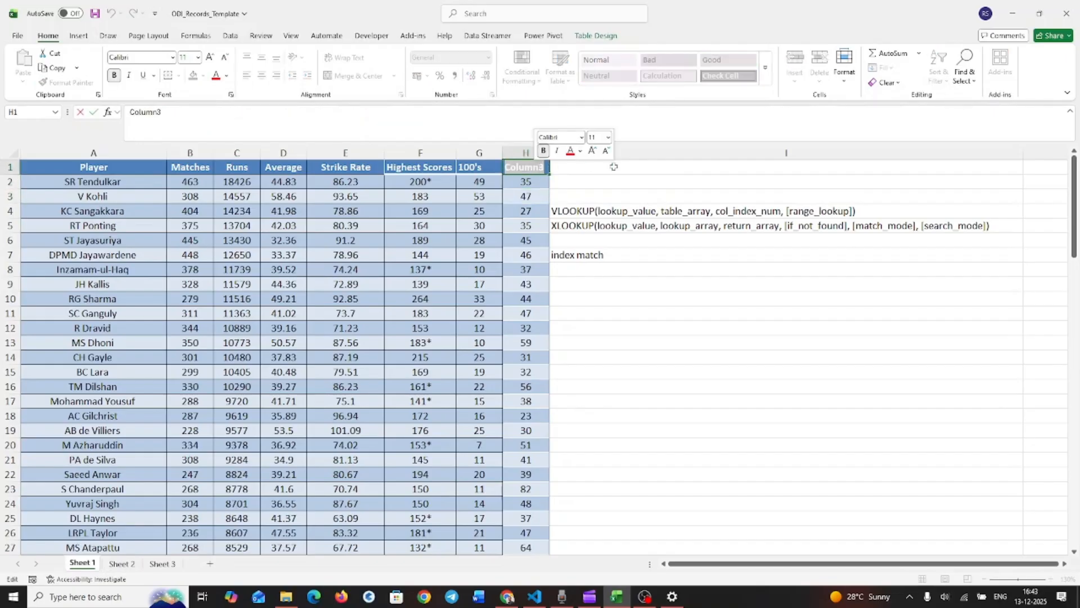
{"action": "type", "text": "50's"}
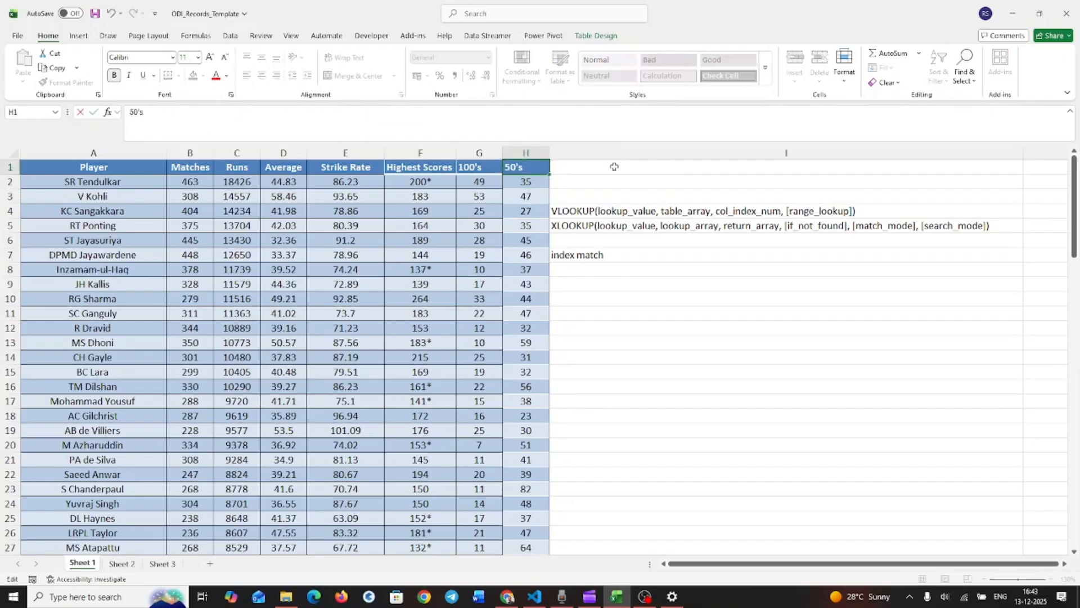
{"action": "left_click", "coordinate": [615, 166]}
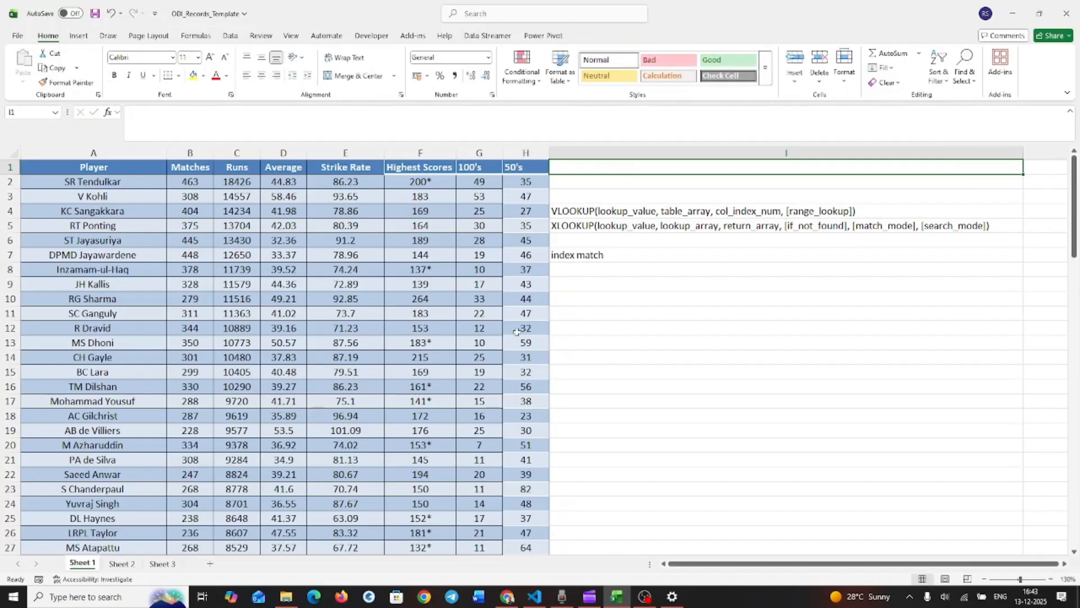